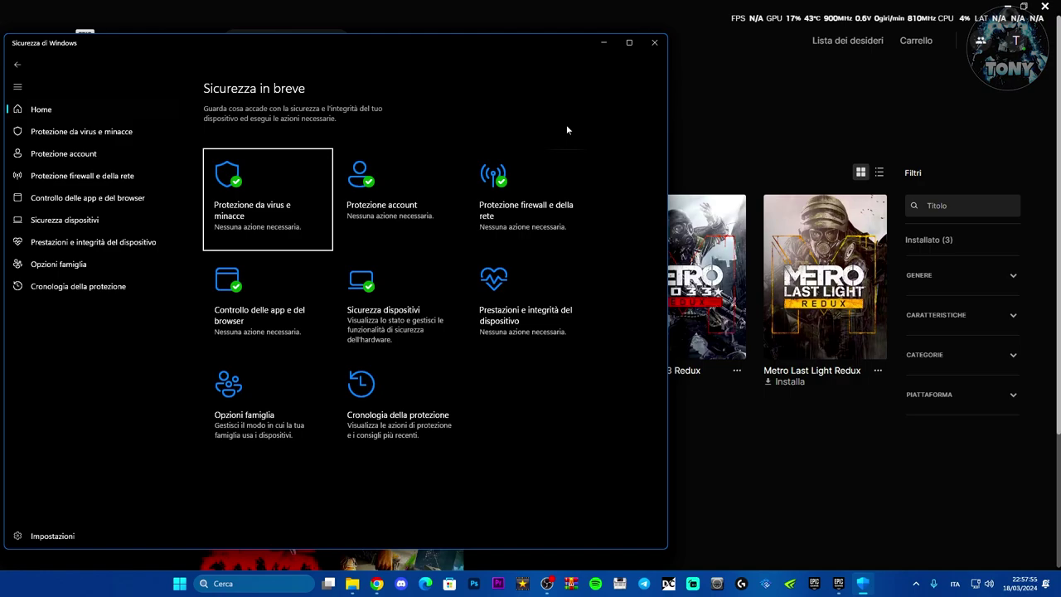
Open the Microsoft Defender exclusions list from the virus and threat protection settings
left_click(288, 190)
scroll(444, 378, "down", 4)
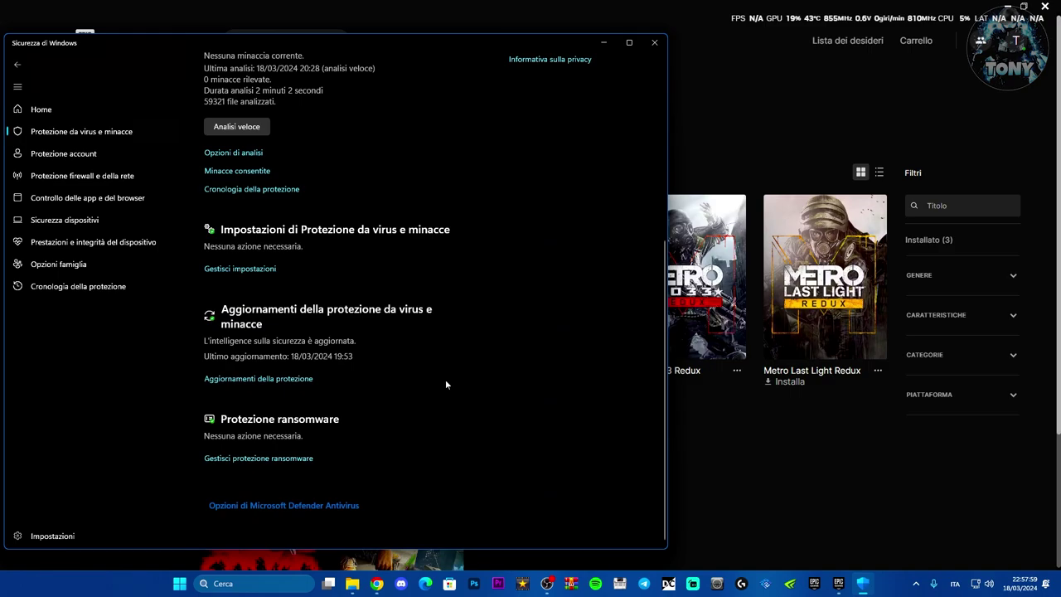
left_click(238, 269)
scroll(356, 443, "down", 6)
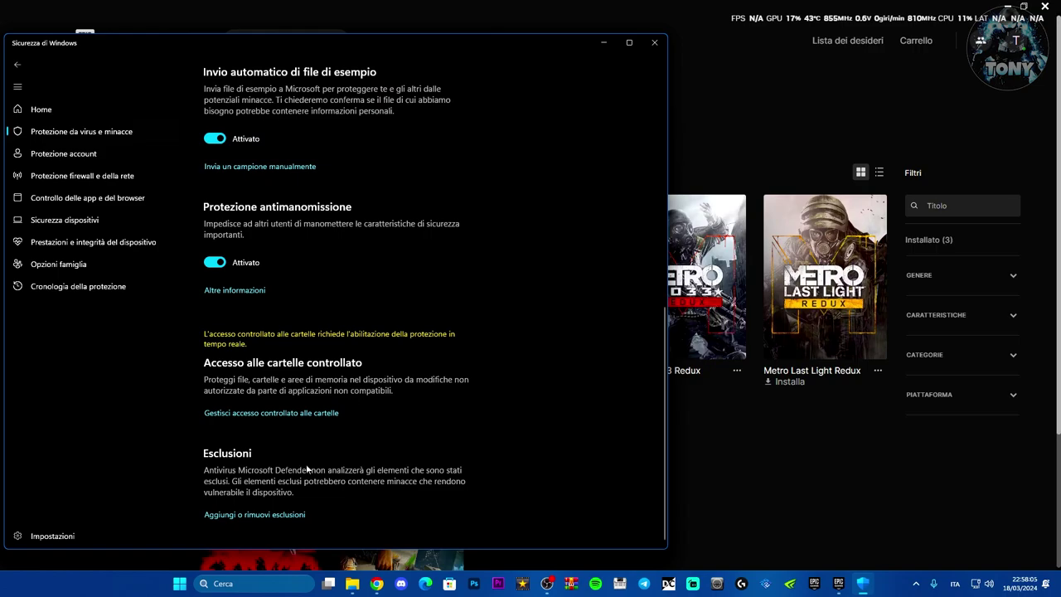
left_click(231, 516)
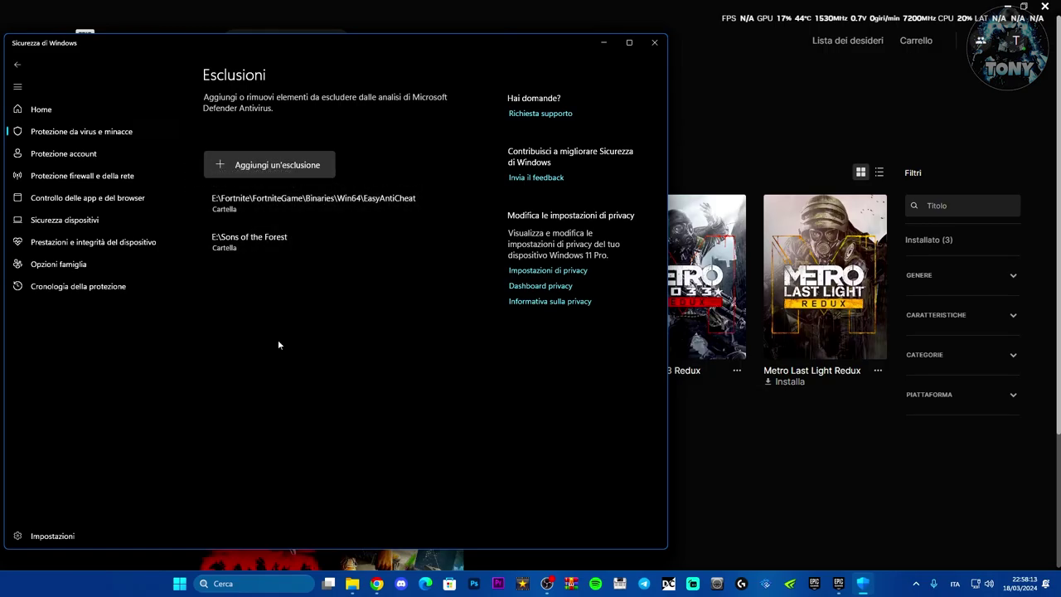
Try to add a folder exclusion for E:\Fortnite\FortniteGame\Binaries\Win64\EasyAntiCheat, cancel the folder selection and close Windows Security
left_click(262, 170)
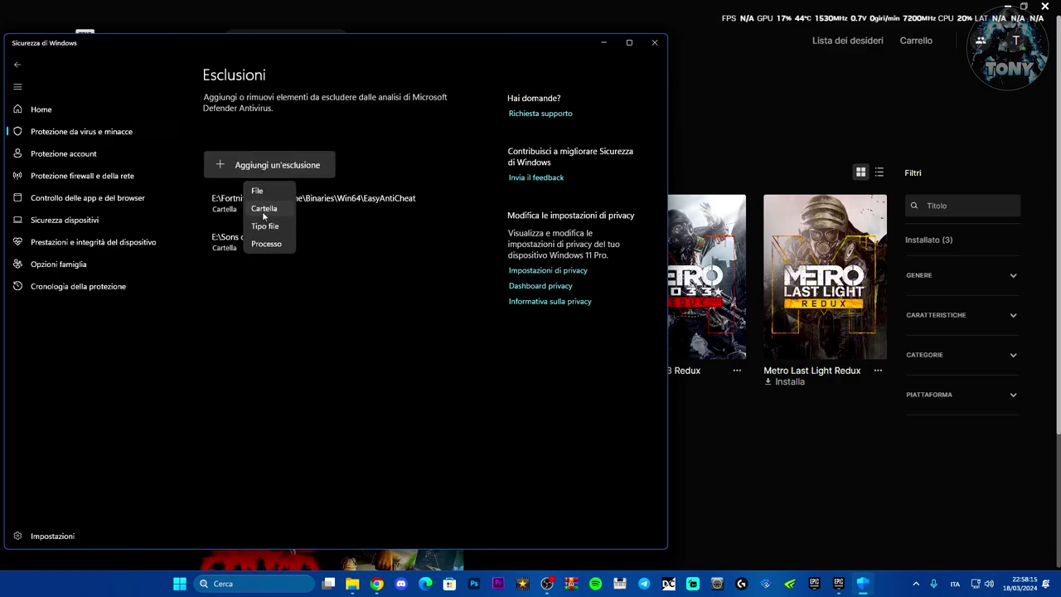
left_click(262, 211)
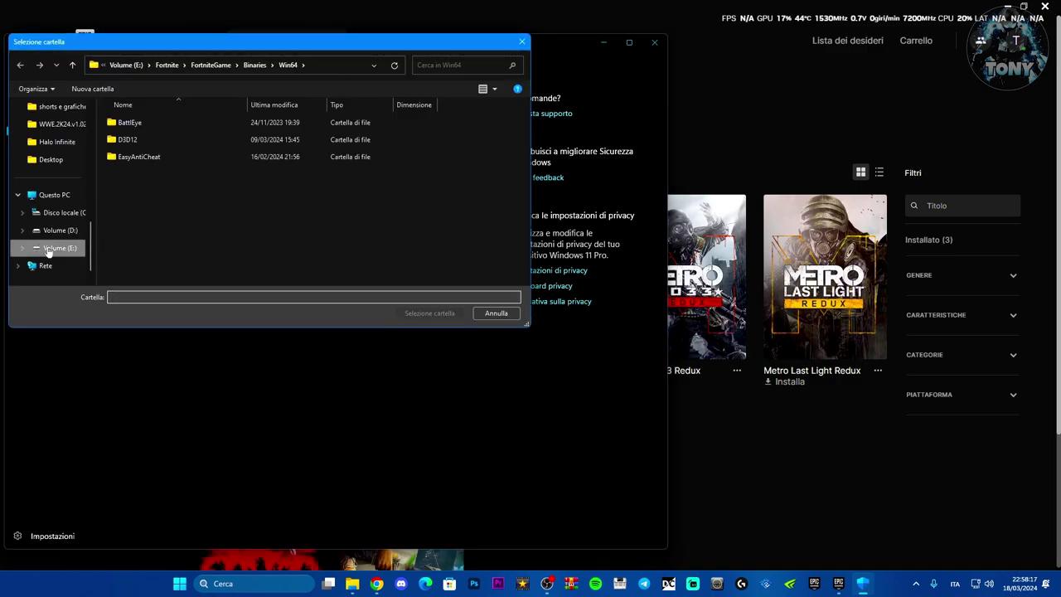
left_click(48, 249)
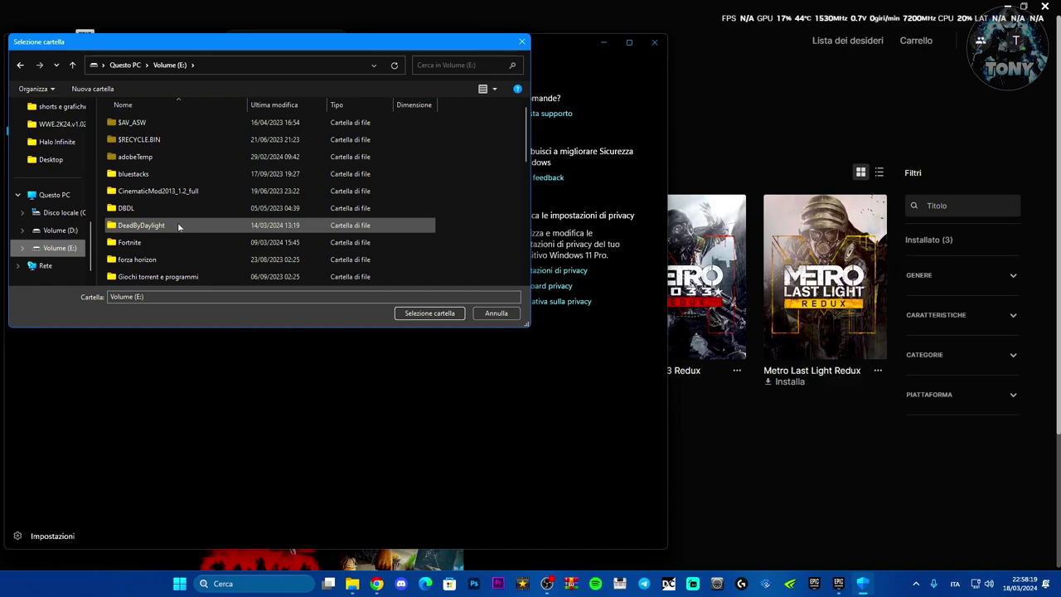
left_click(147, 246)
double_click(170, 242)
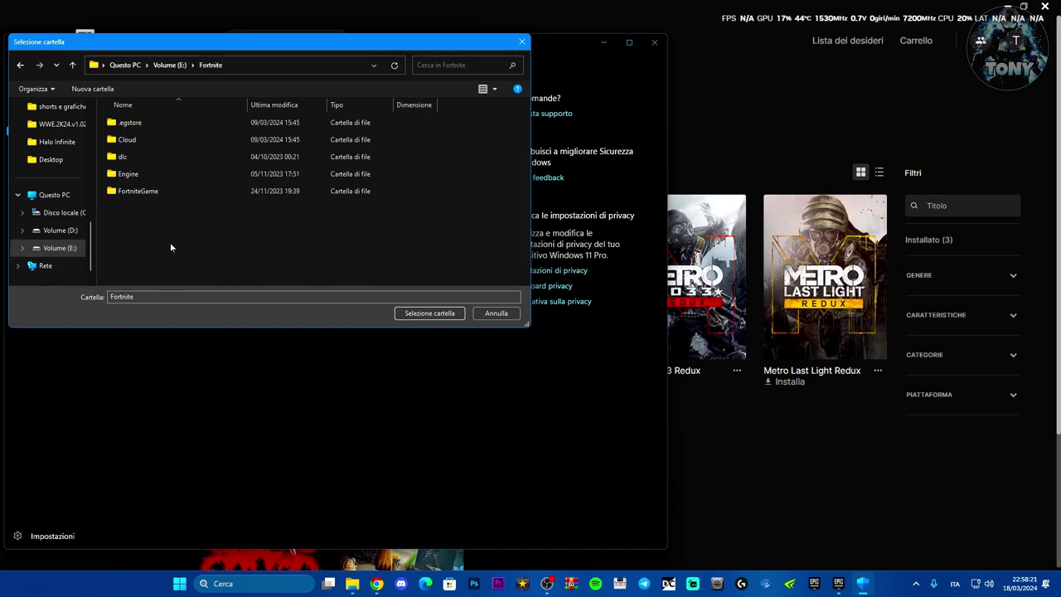
double_click(164, 191)
double_click(141, 122)
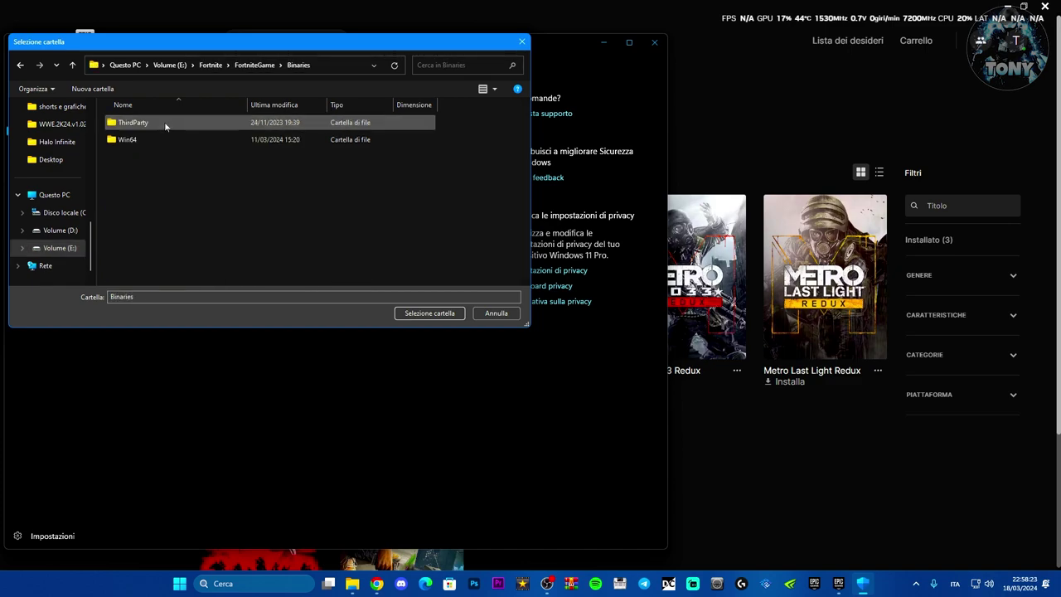
double_click(158, 140)
left_click(176, 157)
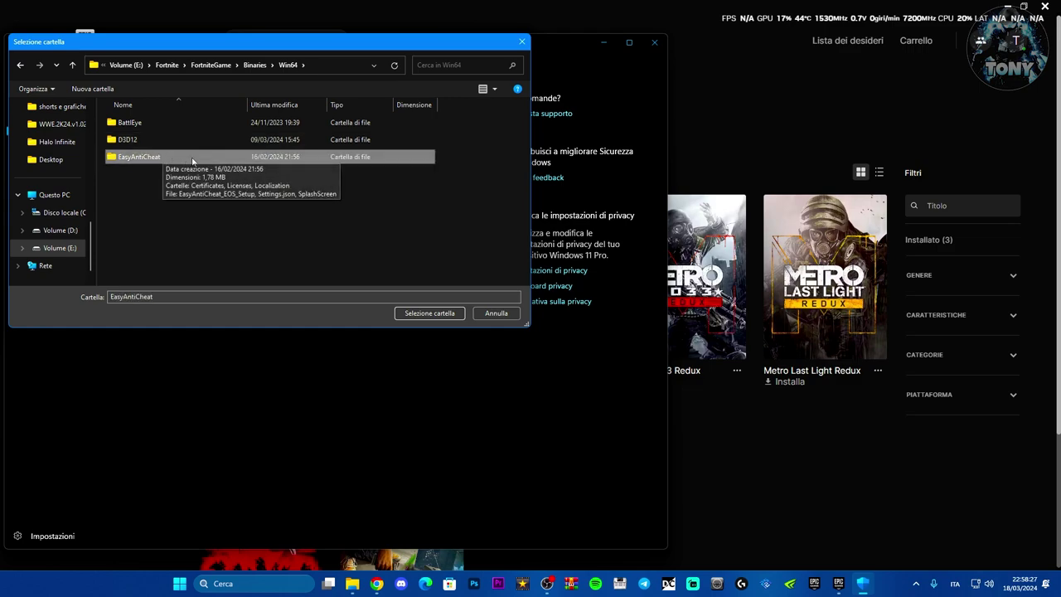
left_click(495, 312)
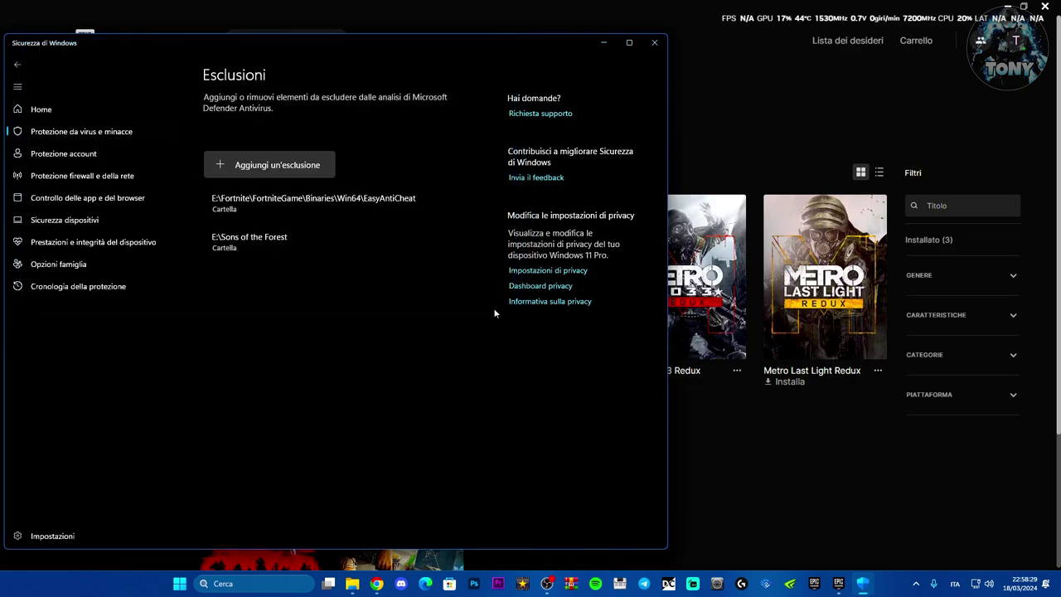
left_click_drag(372, 38, 529, 34)
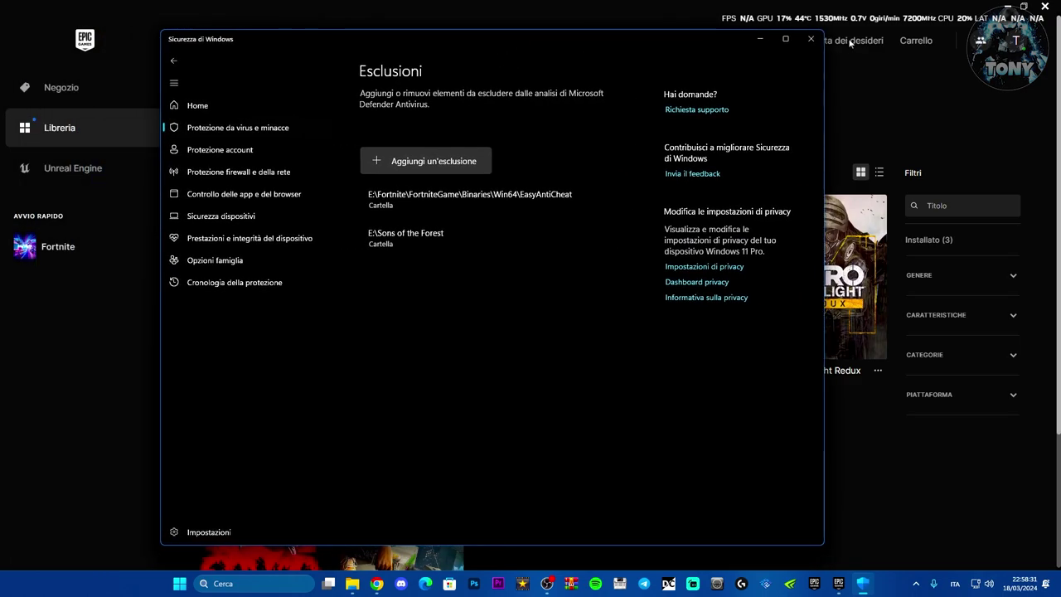
left_click(821, 40)
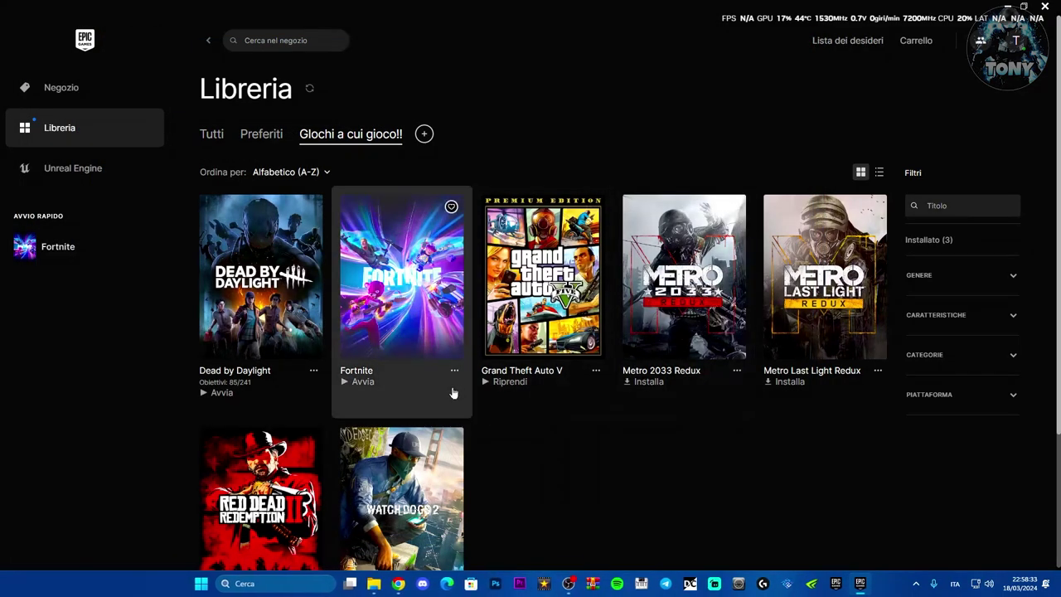
left_click(455, 372)
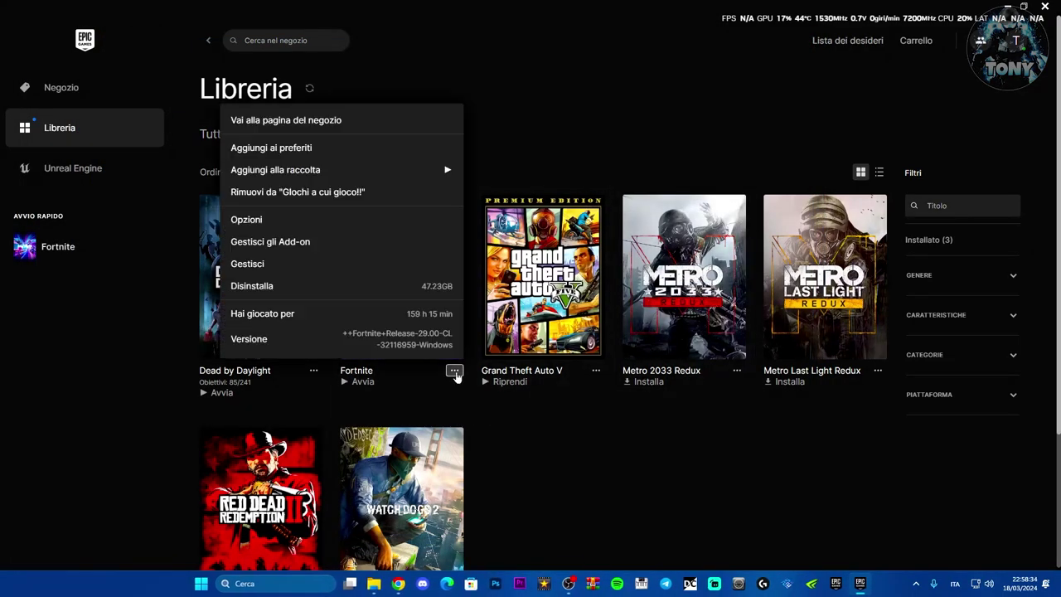
left_click(247, 264)
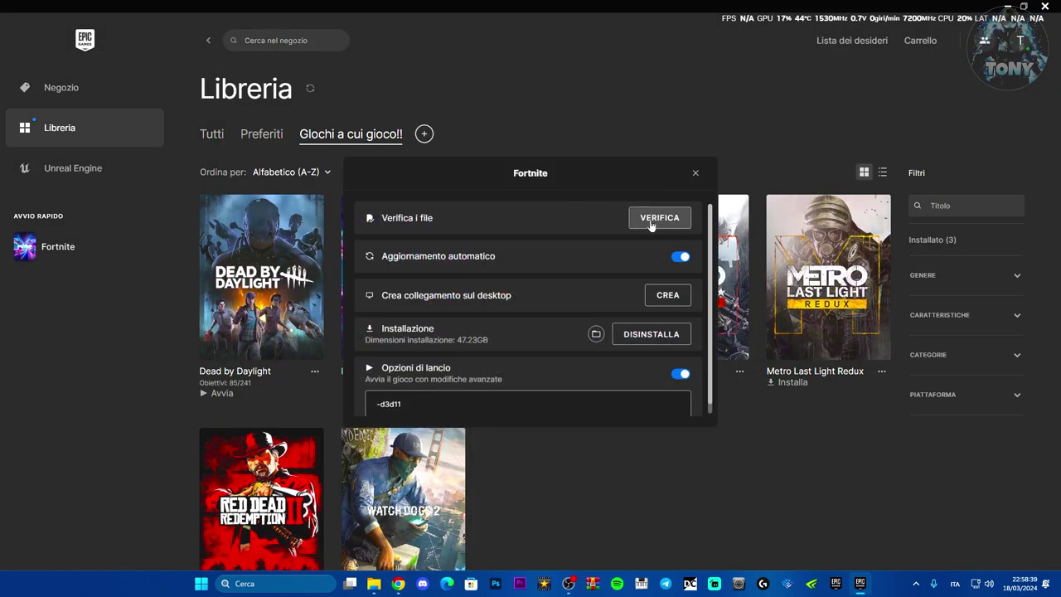
left_click(695, 174)
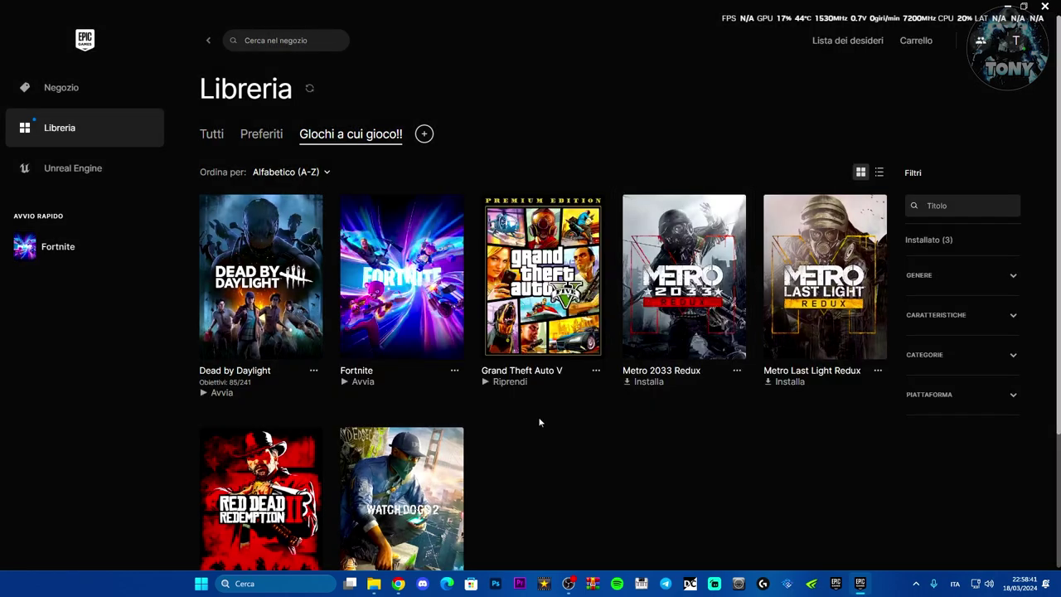
left_click(374, 583)
left_click(883, 77)
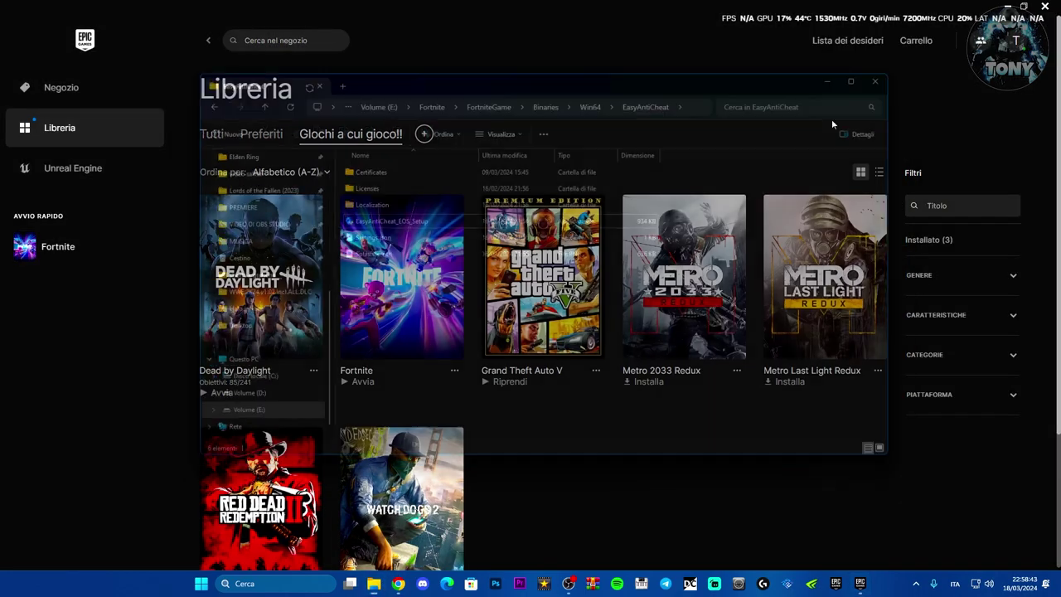
Open Fortnite's installation folder from its Epic Games library management options and go to FortniteGame\Binaries\Win64\EasyAntiCheat
left_click(455, 370)
left_click(247, 264)
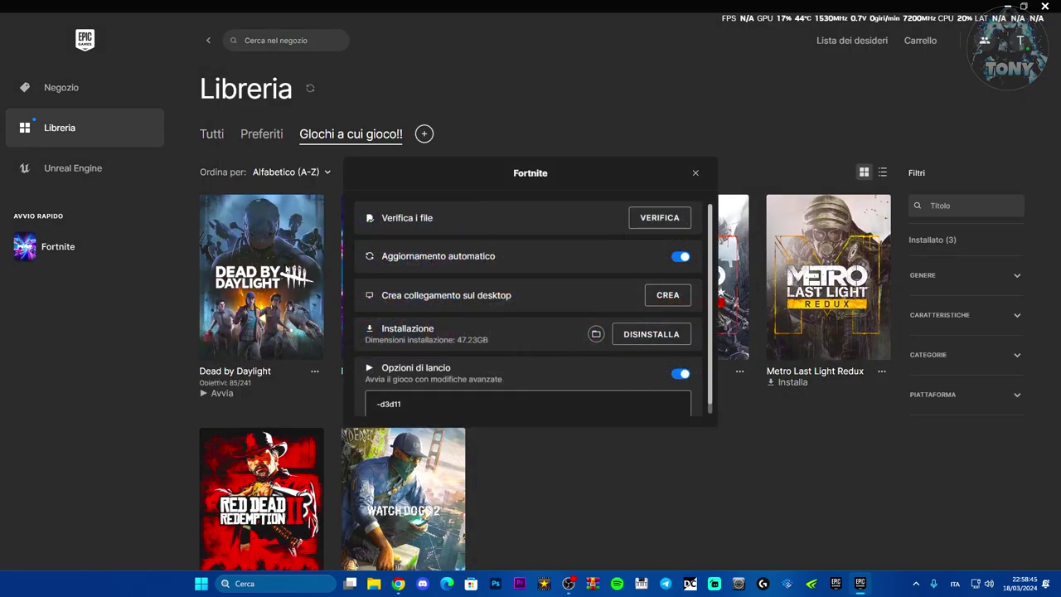
left_click(596, 334)
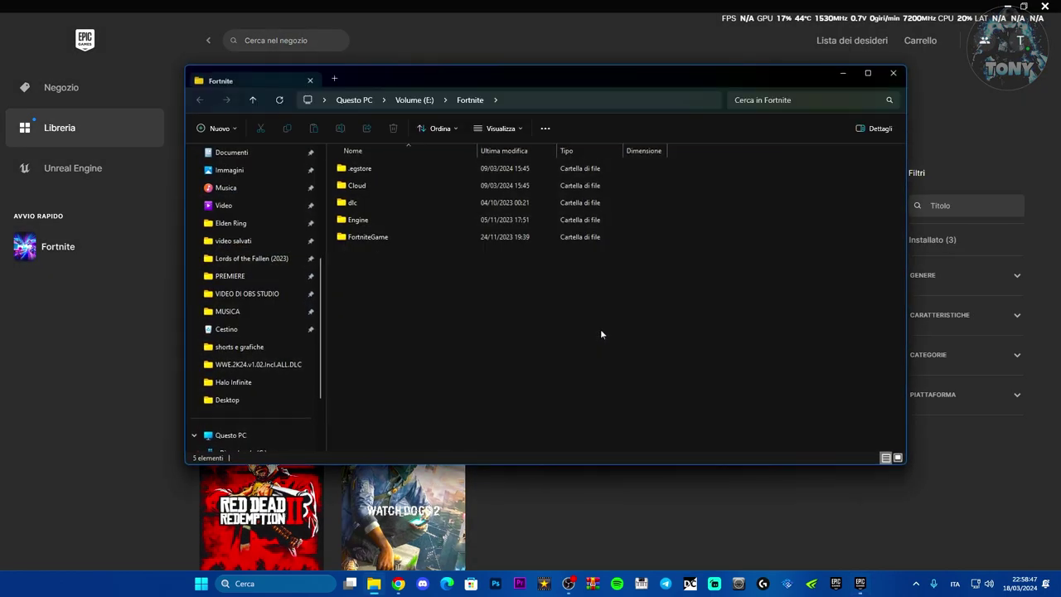
double_click(409, 246)
double_click(398, 170)
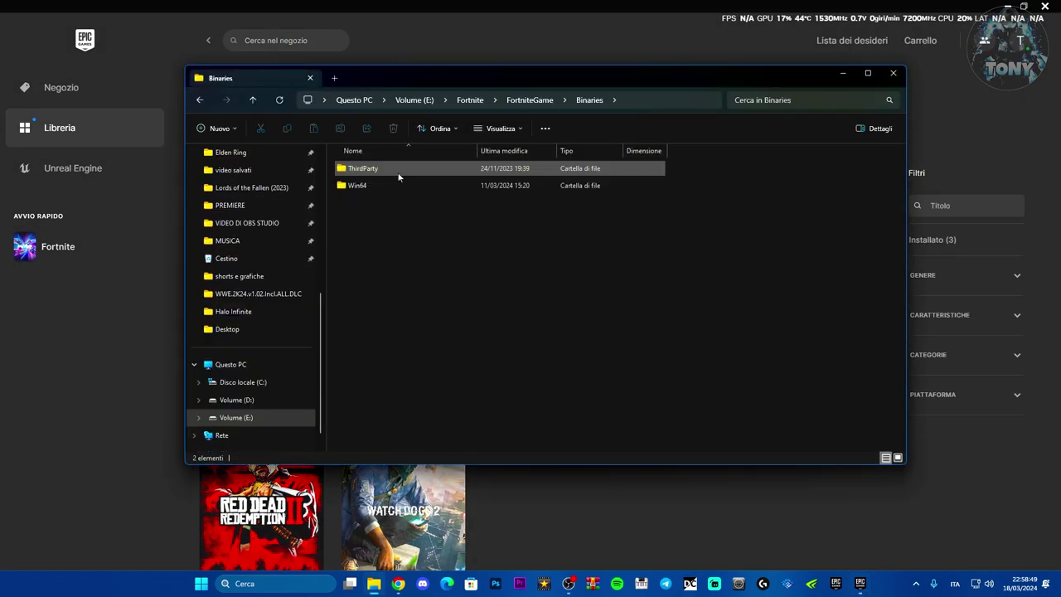
double_click(403, 186)
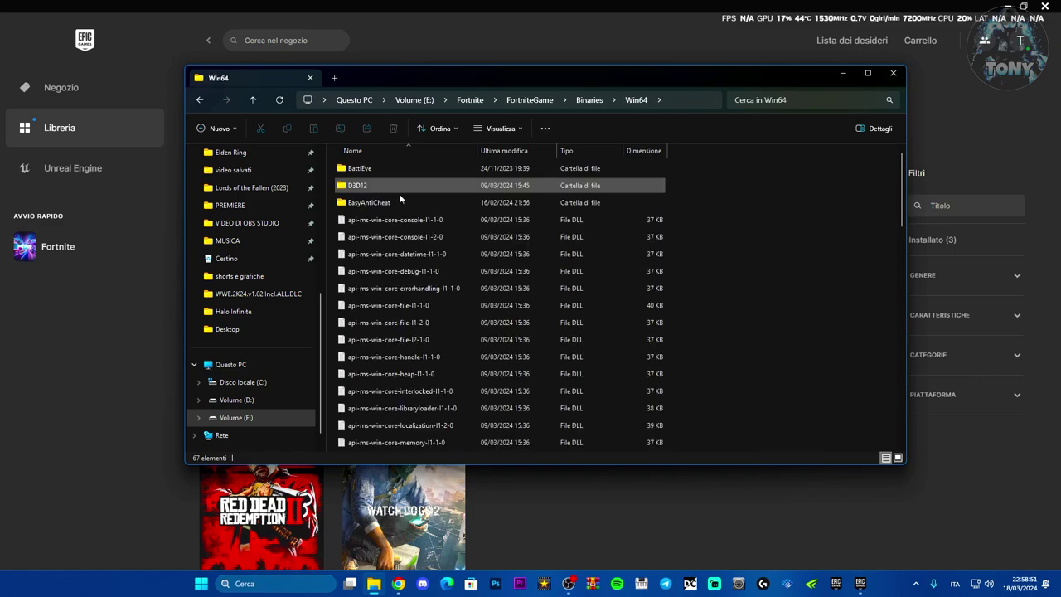
left_click(427, 205)
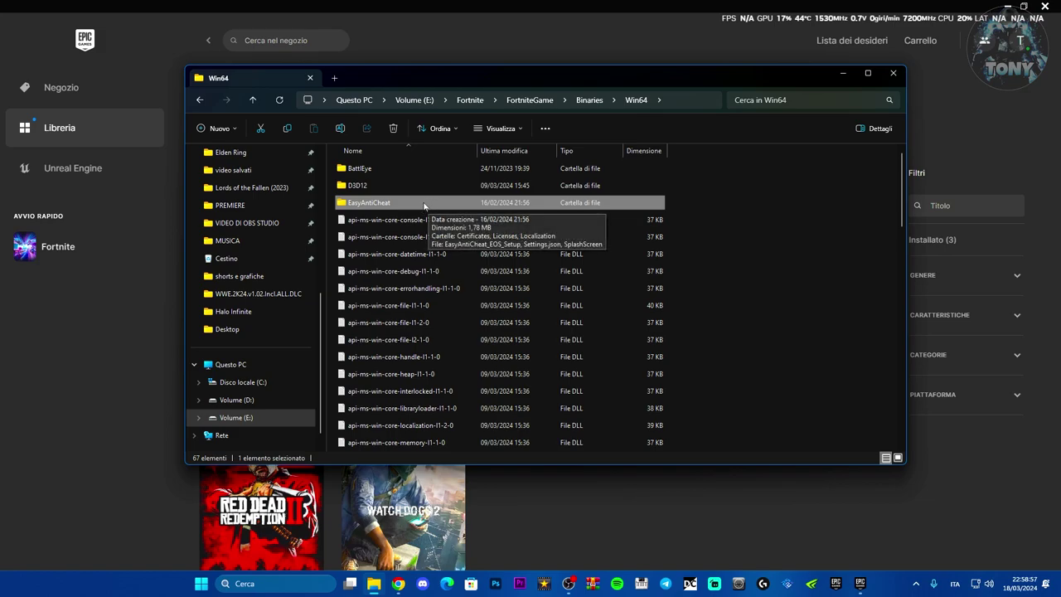
left_click_drag(431, 75, 519, 65)
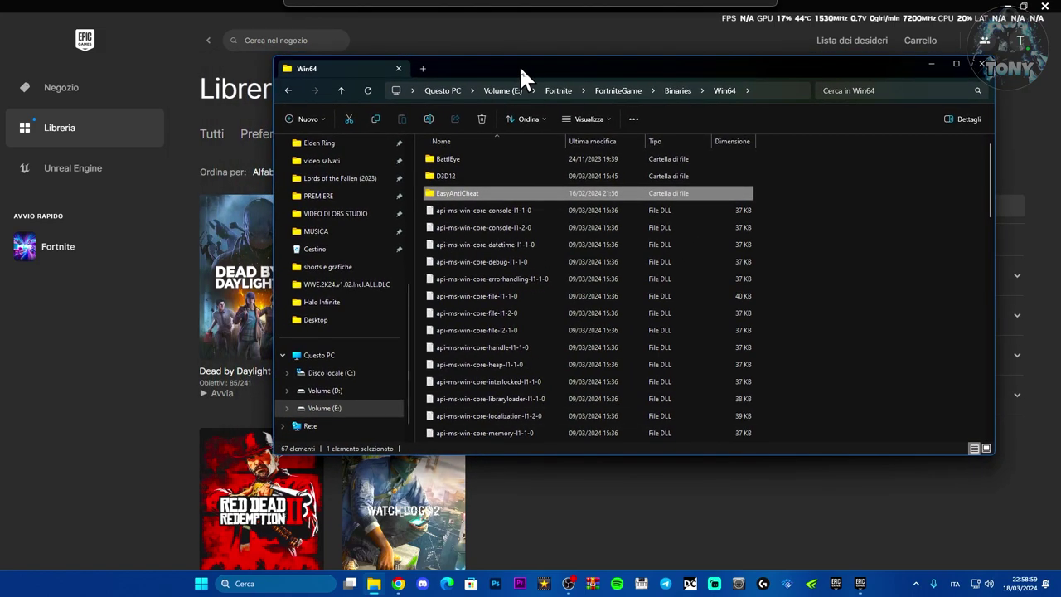
double_click(494, 191)
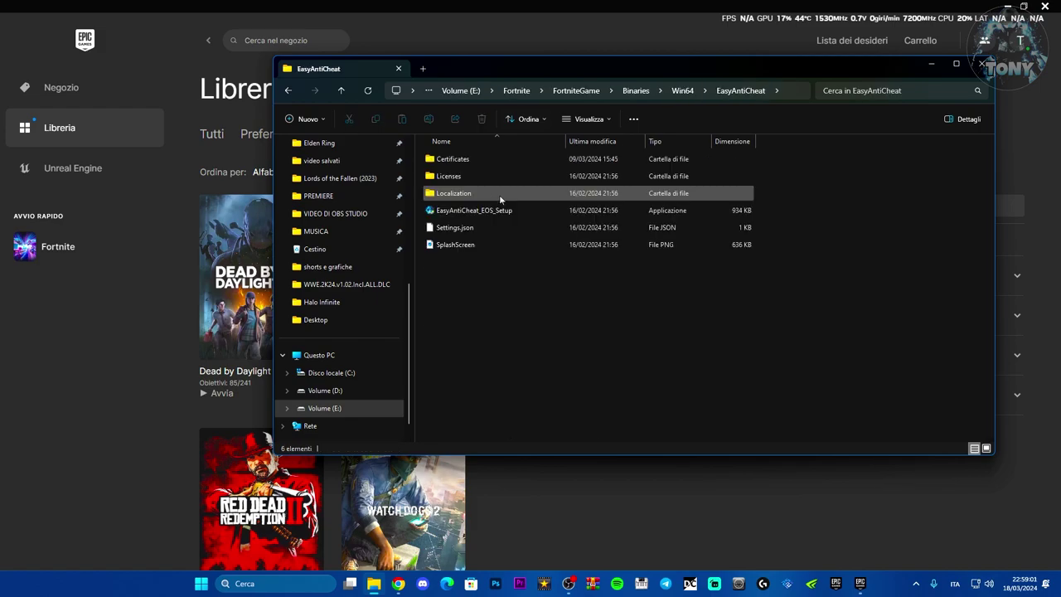
Check the full-screen optimization and run-as-administrator options in the compatibility properties of EasyAntiCheat_EOS_Setup, and accept the properties
left_click(501, 210)
left_click_drag(523, 71, 557, 71)
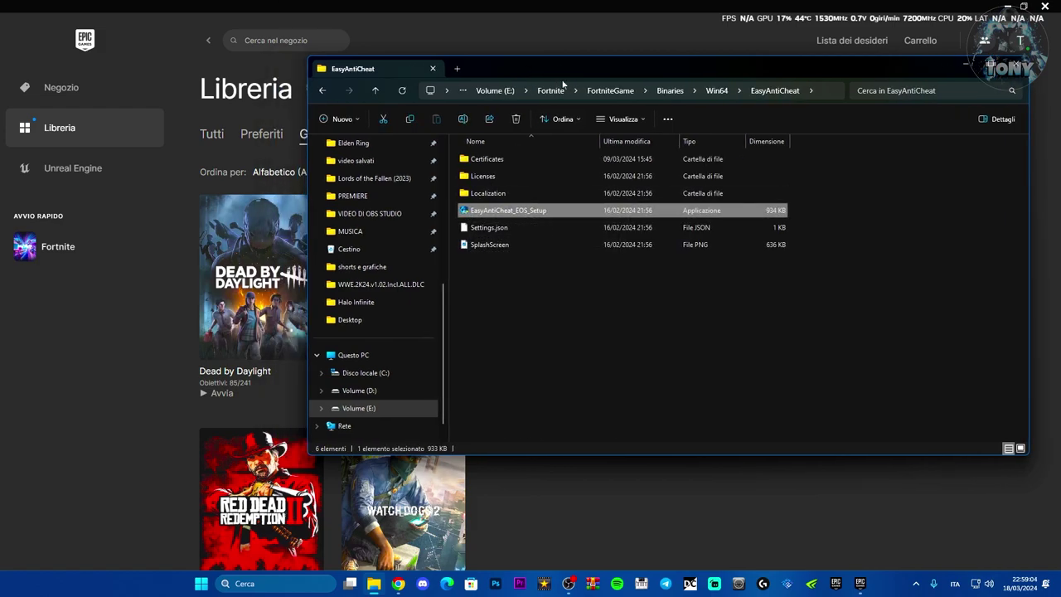
right_click(549, 216)
left_click(583, 436)
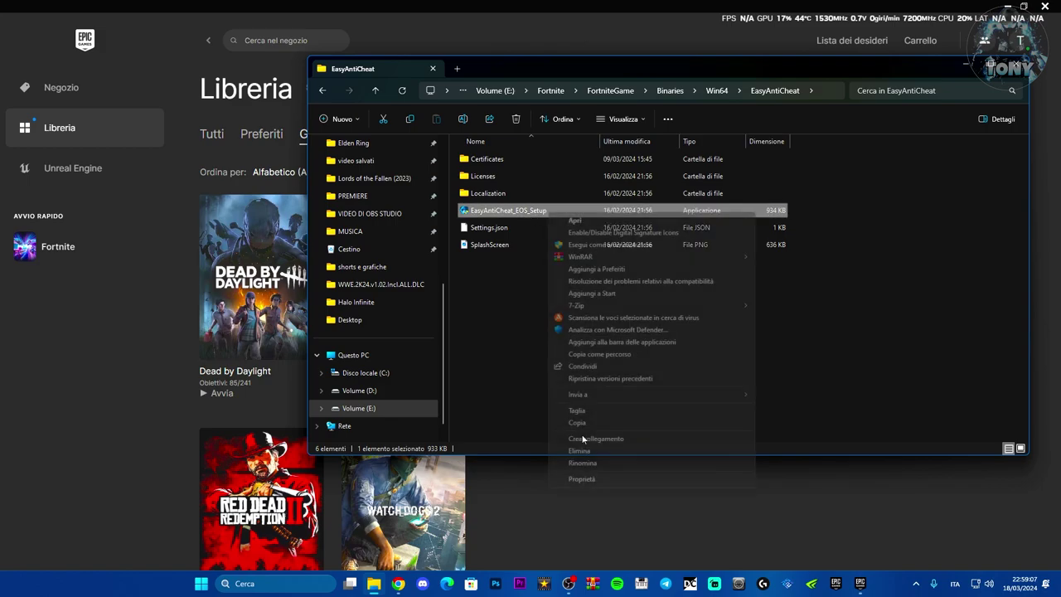
left_click(584, 479)
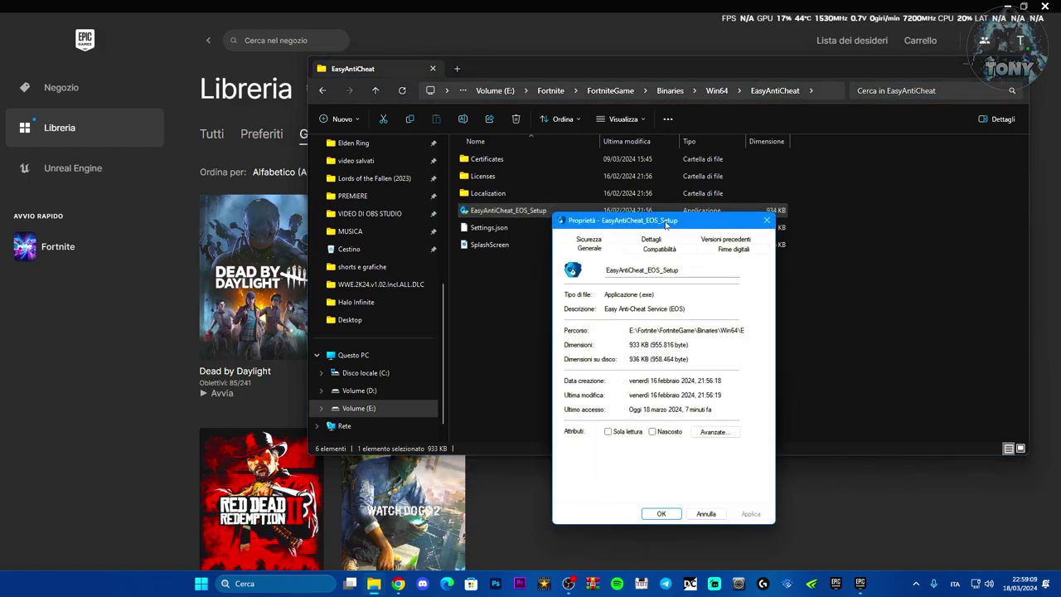
left_click_drag(666, 225, 598, 181)
left_click(593, 203)
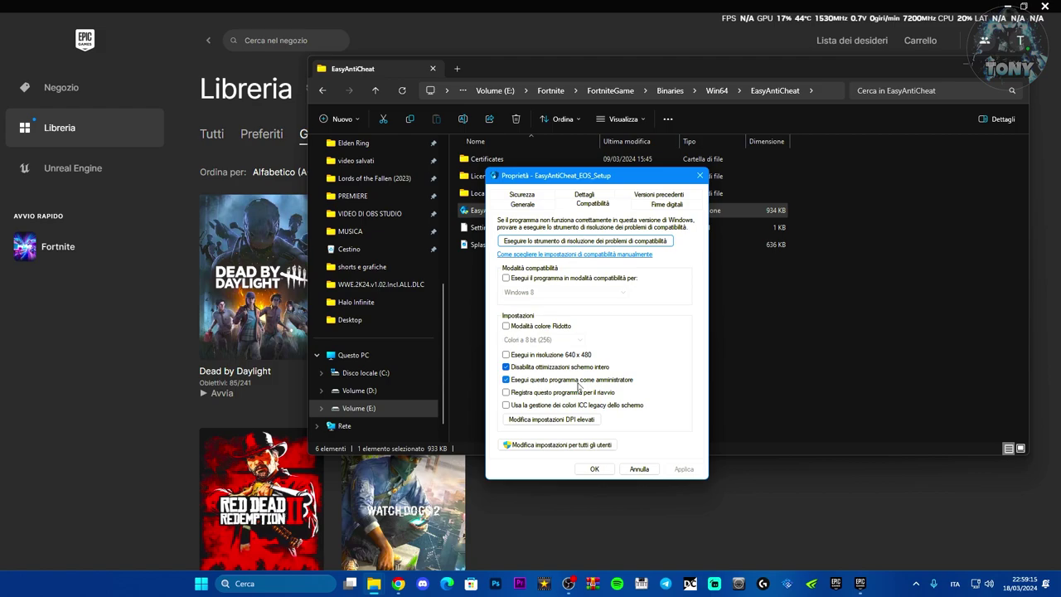
left_click(596, 470)
Go to the EasyAntiCheat_EOS folder inside Programmi (x86) on the local disk C:
left_click_drag(638, 72, 658, 64)
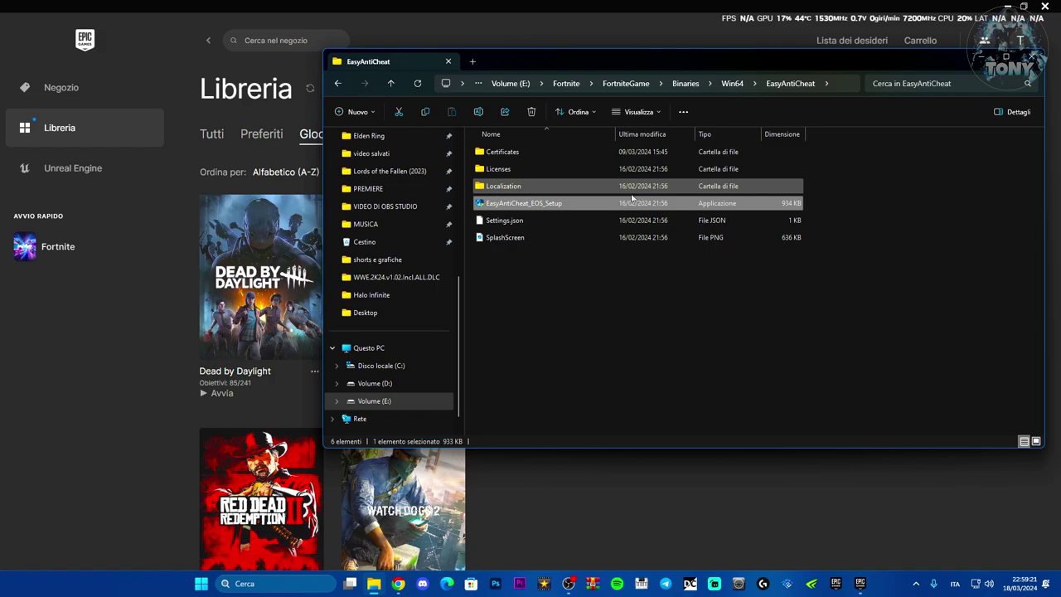
left_click(369, 370)
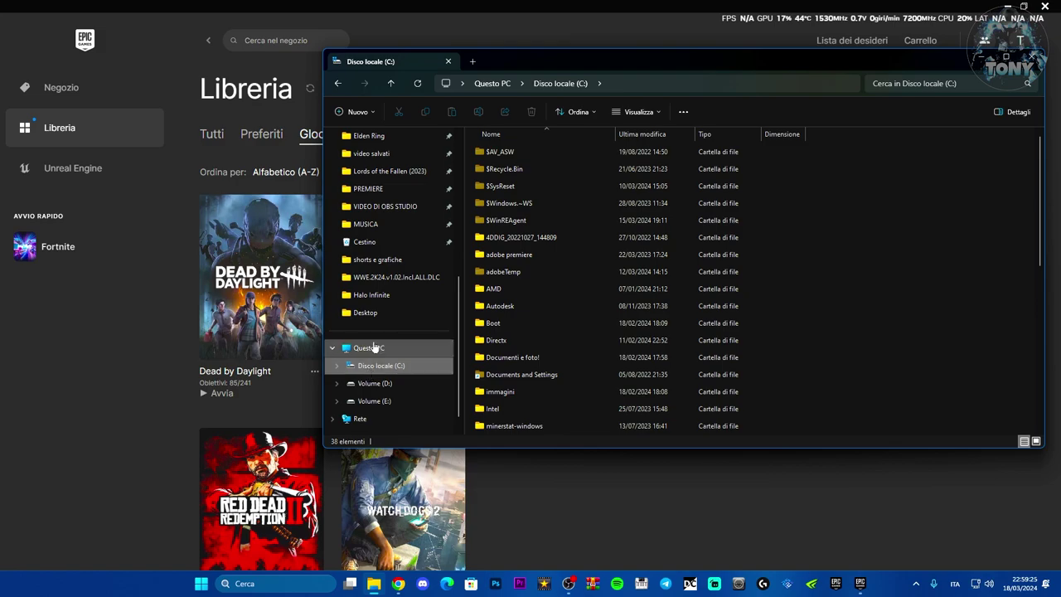
left_click(390, 348)
double_click(559, 157)
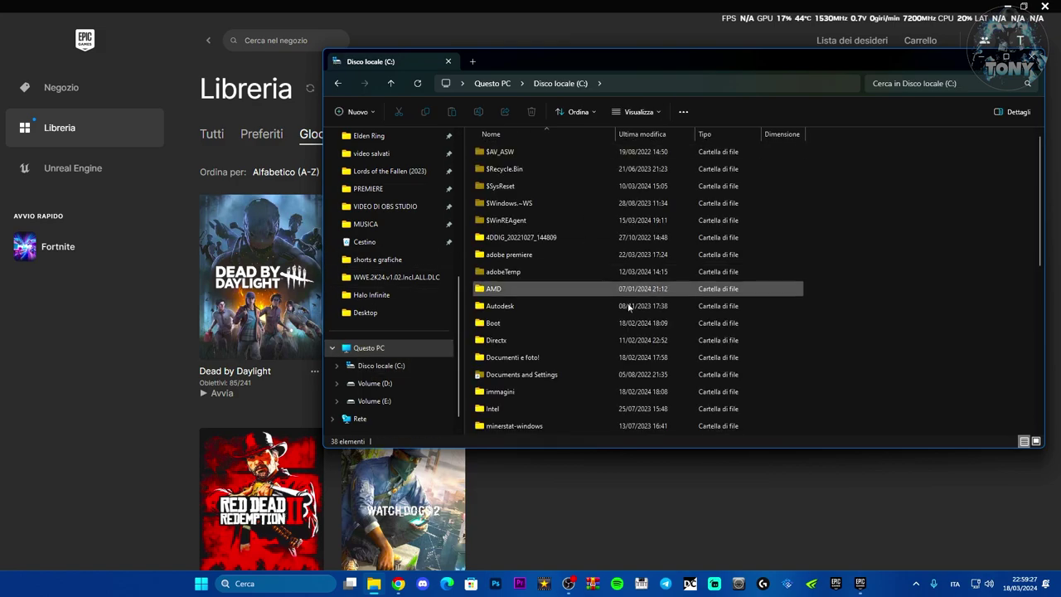
scroll(650, 315, "down", 2)
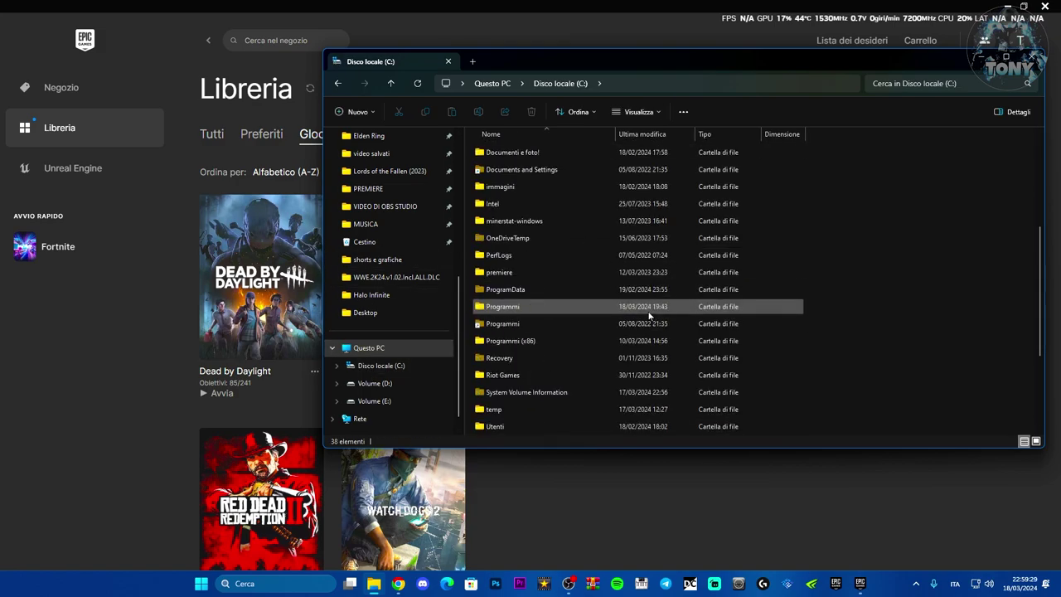
double_click(565, 340)
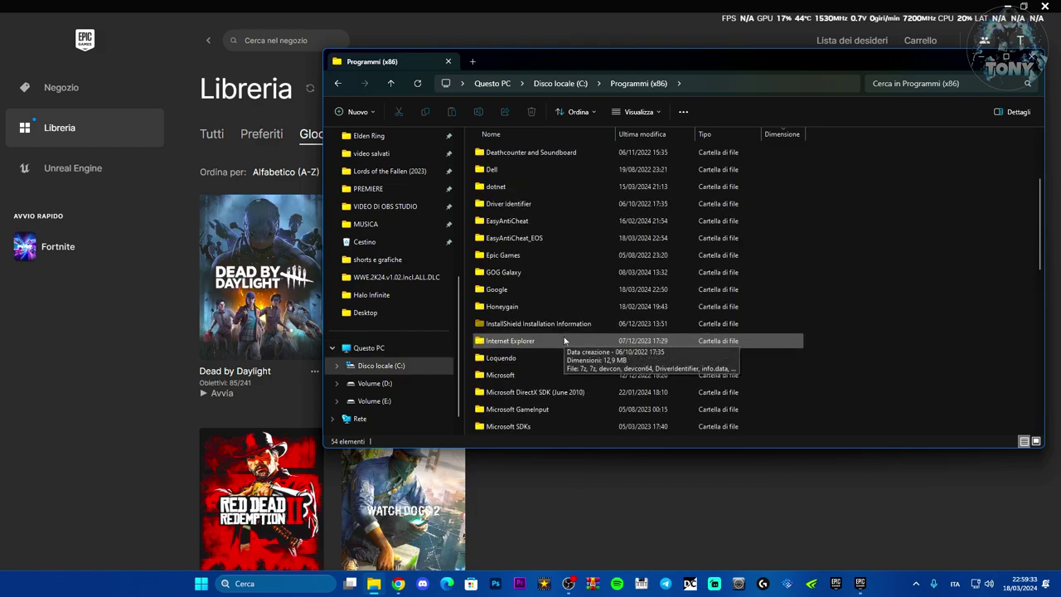
double_click(550, 238)
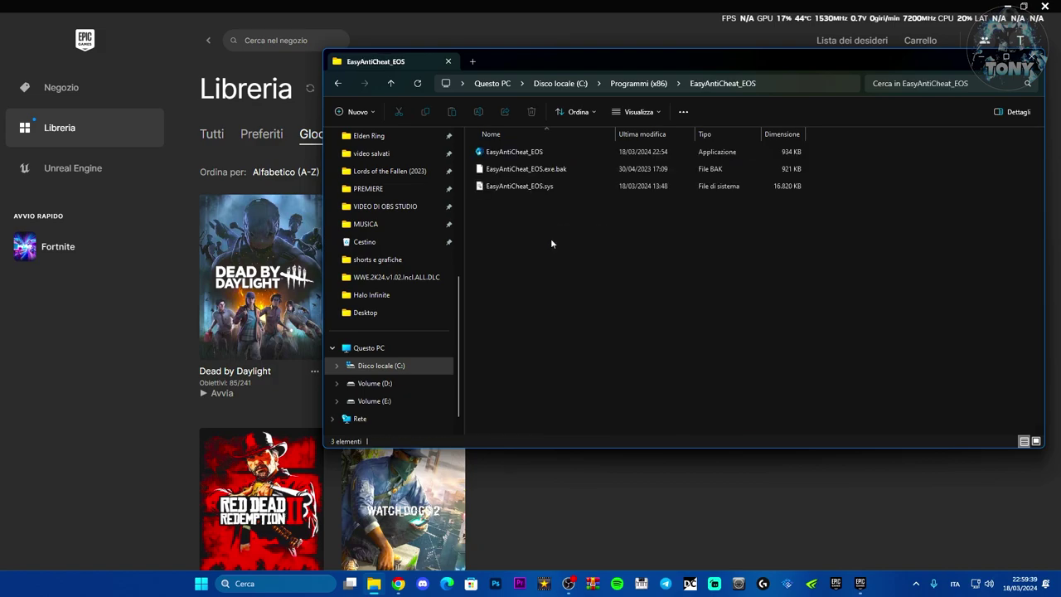
Copy the EasyAntiCheat_EOS application from the EasyAntiCheat_EOS folder in Programmi (x86)
left_click(556, 153)
right_click(556, 153)
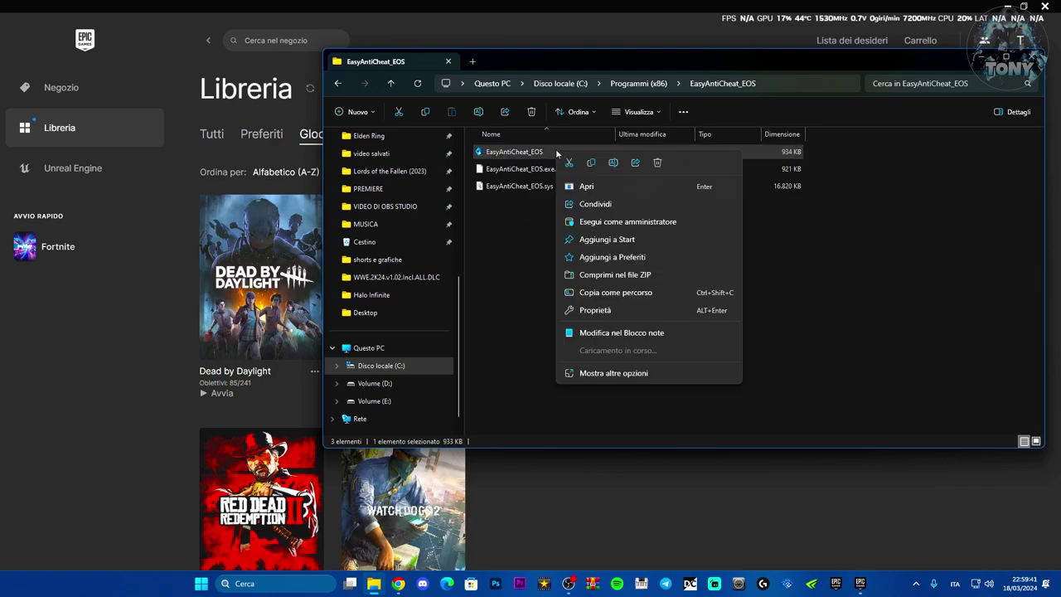
left_click(596, 372)
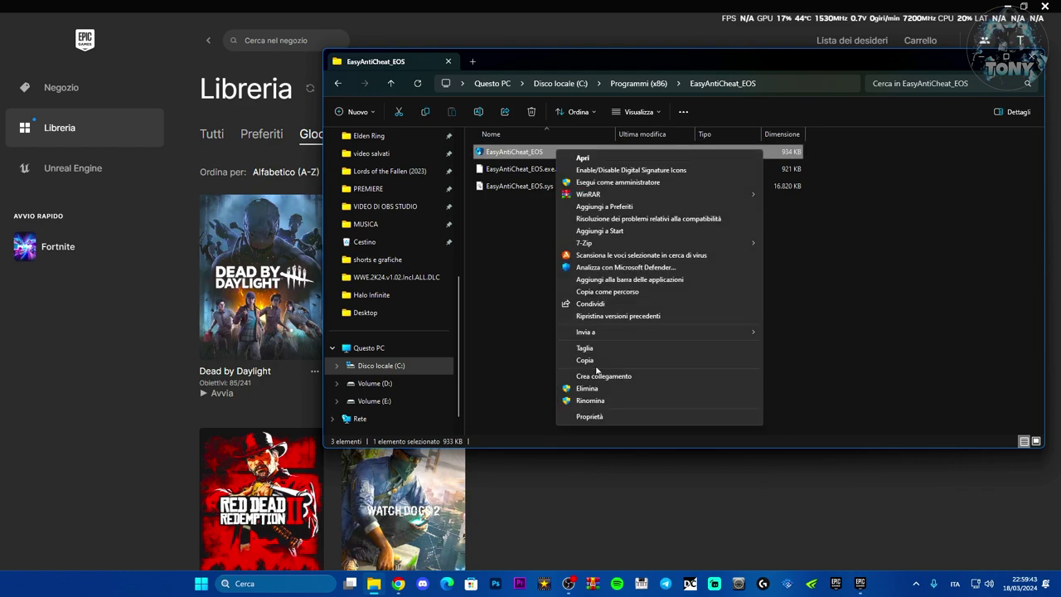
left_click(588, 360)
Go to the EasyAntiCheat folder inside E:\Fortnite\FortniteGame\Binaries\Win64
left_click(402, 347)
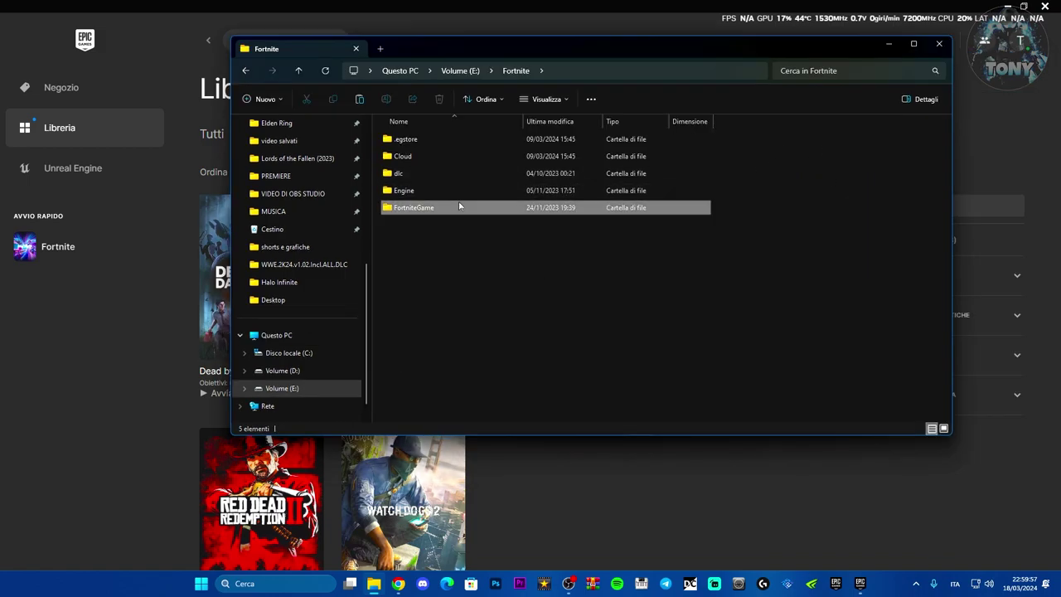
double_click(458, 201)
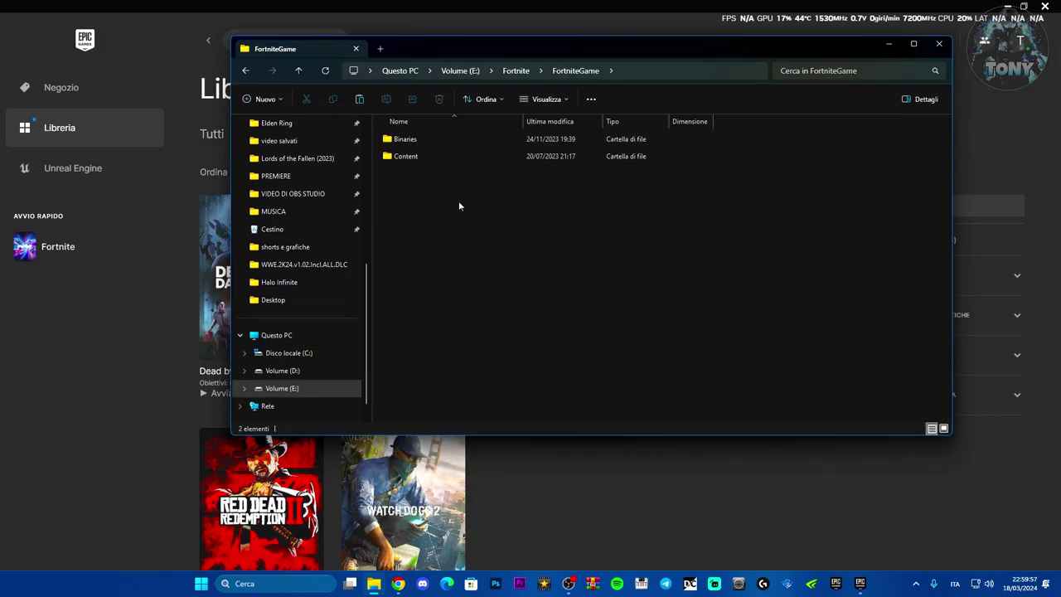
double_click(459, 138)
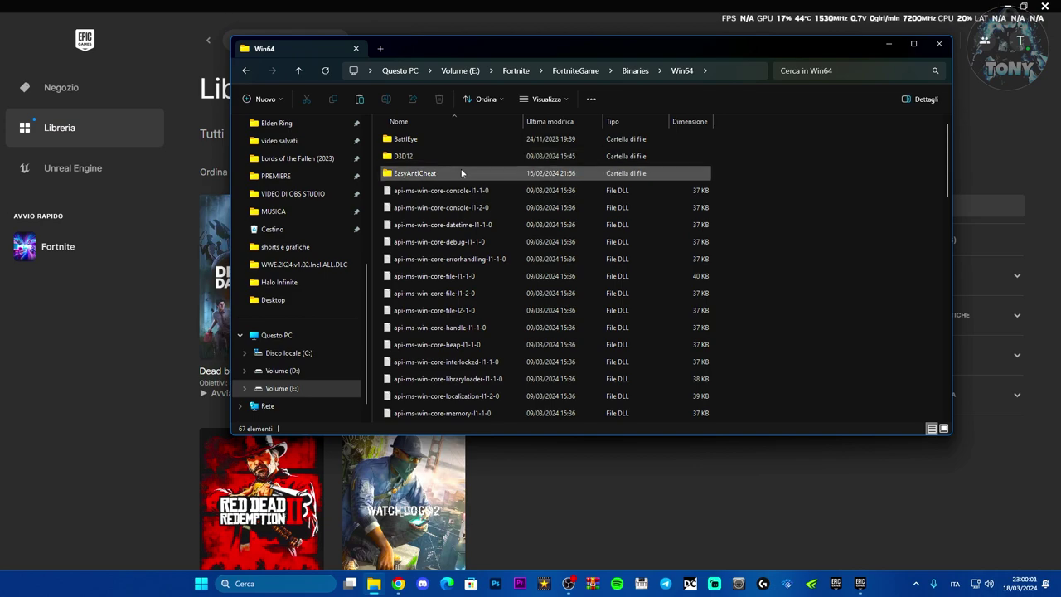
double_click(454, 173)
Paste the copied EasyAntiCheat_EOS application into Fortnite's EasyAntiCheat folder and delete EasyAntiCheat_EOS_Setup there
left_click(467, 190)
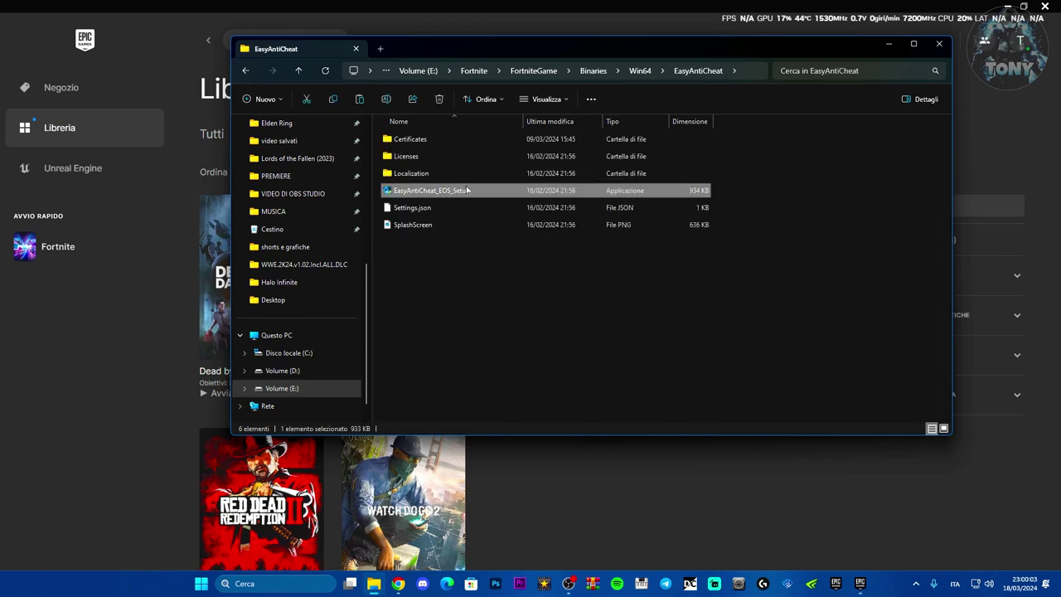
left_click(469, 260)
right_click(470, 260)
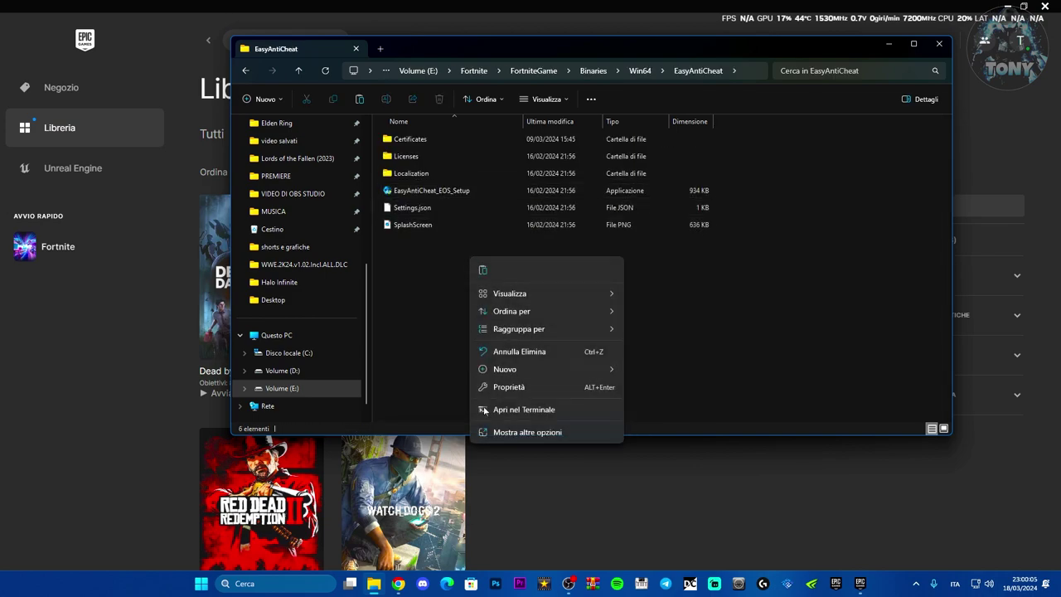
left_click(491, 432)
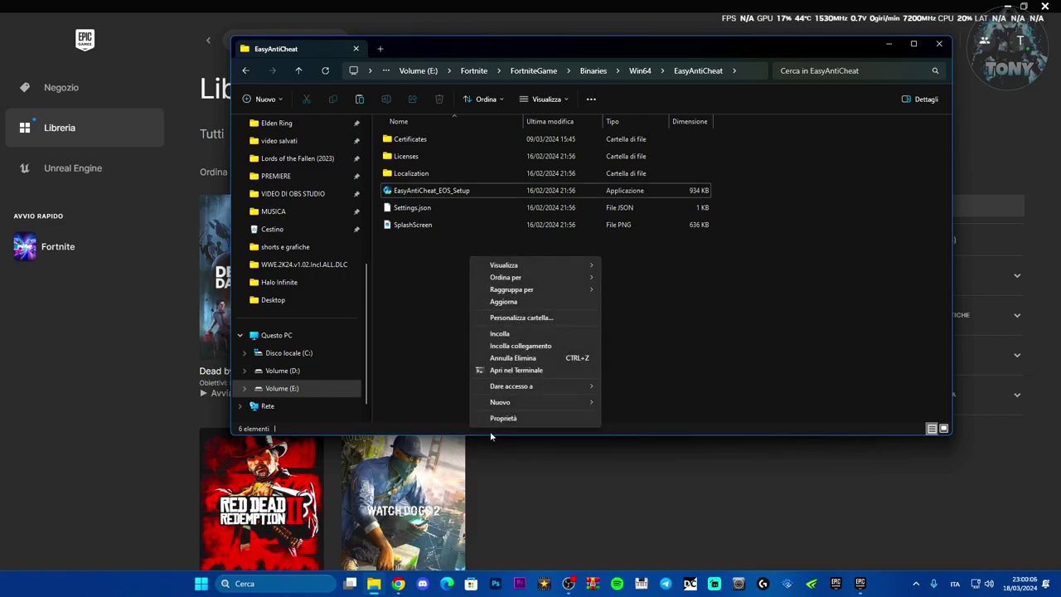
left_click(512, 333)
left_click(491, 191)
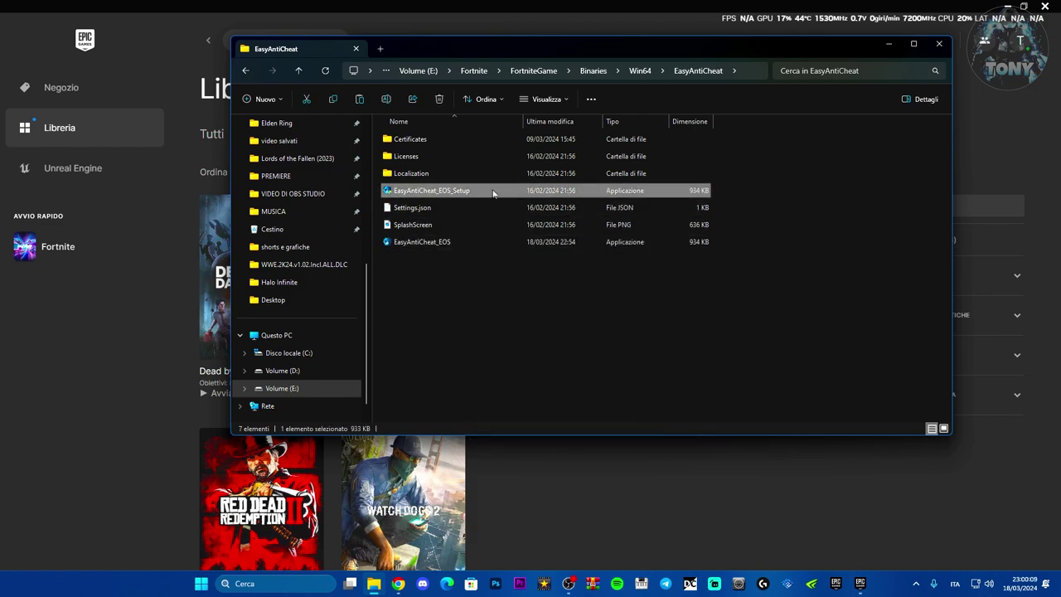
key("Delete")
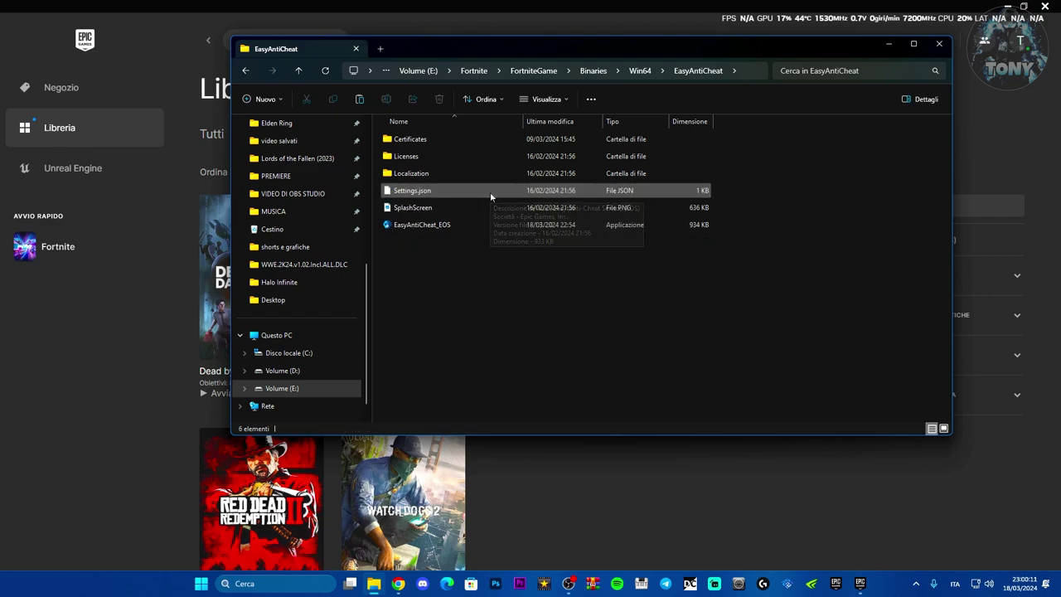
Examine the actions available for the pasted EasyAntiCheat_EOS application, including running it as administrator, without choosing one
left_click(469, 226)
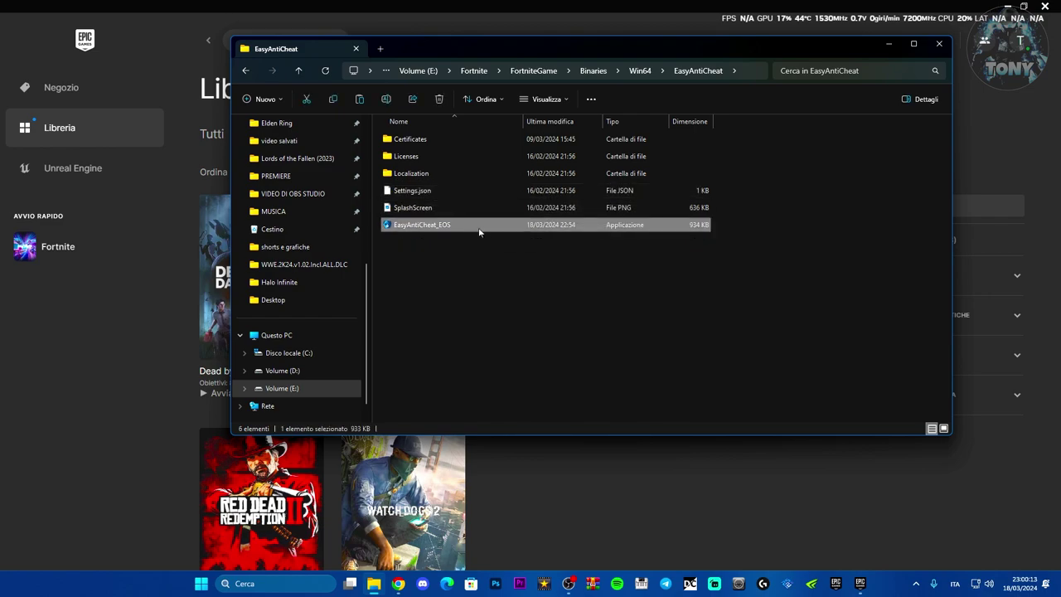
right_click(479, 231)
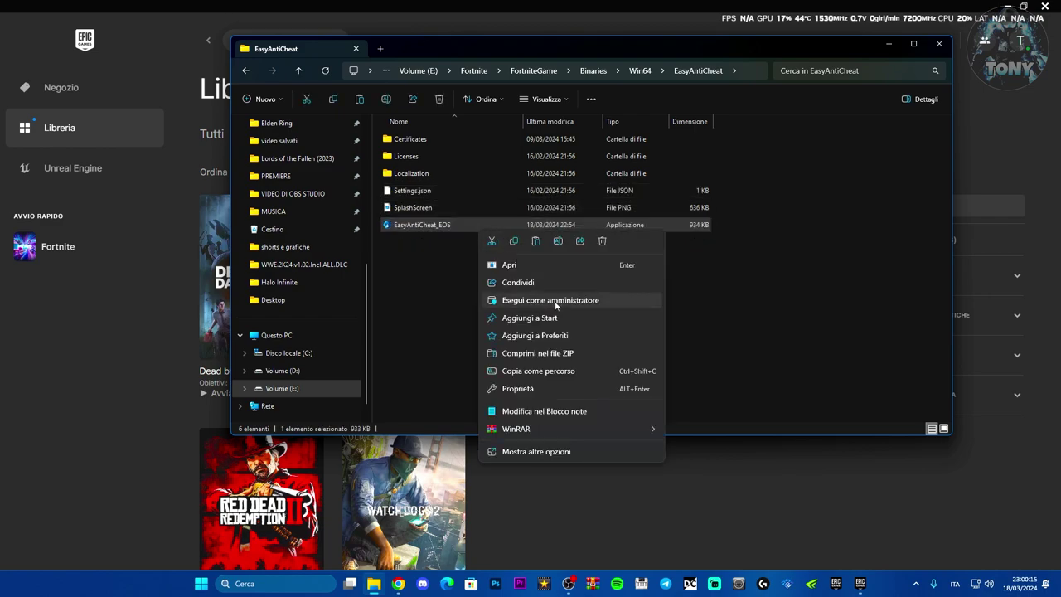
left_click(455, 320)
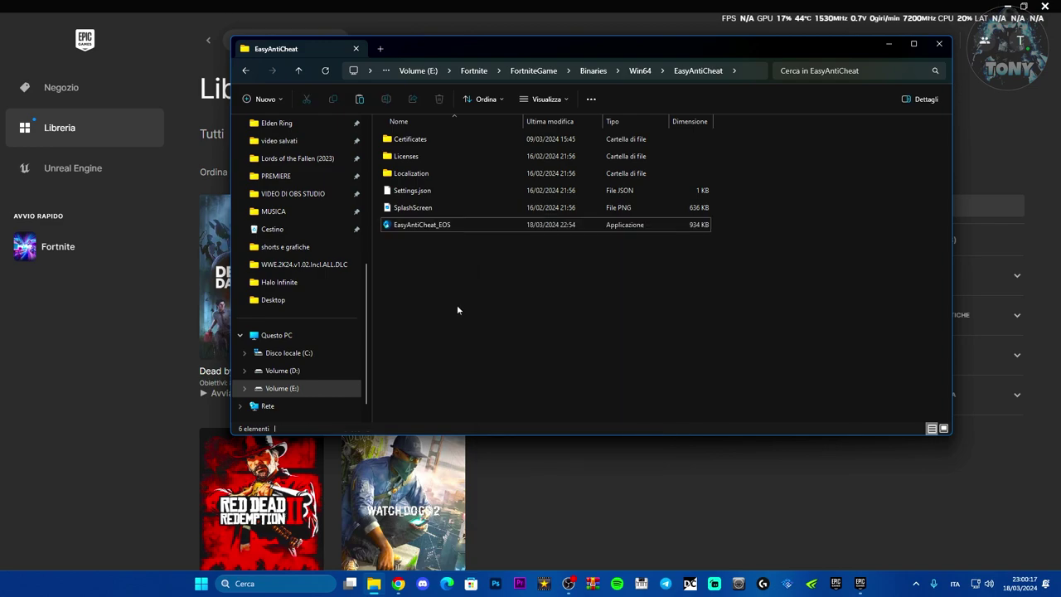
Return to the Win64 folder, minimize File Explorer and close Fortnite's management options in the Epic Games library
left_click(250, 75)
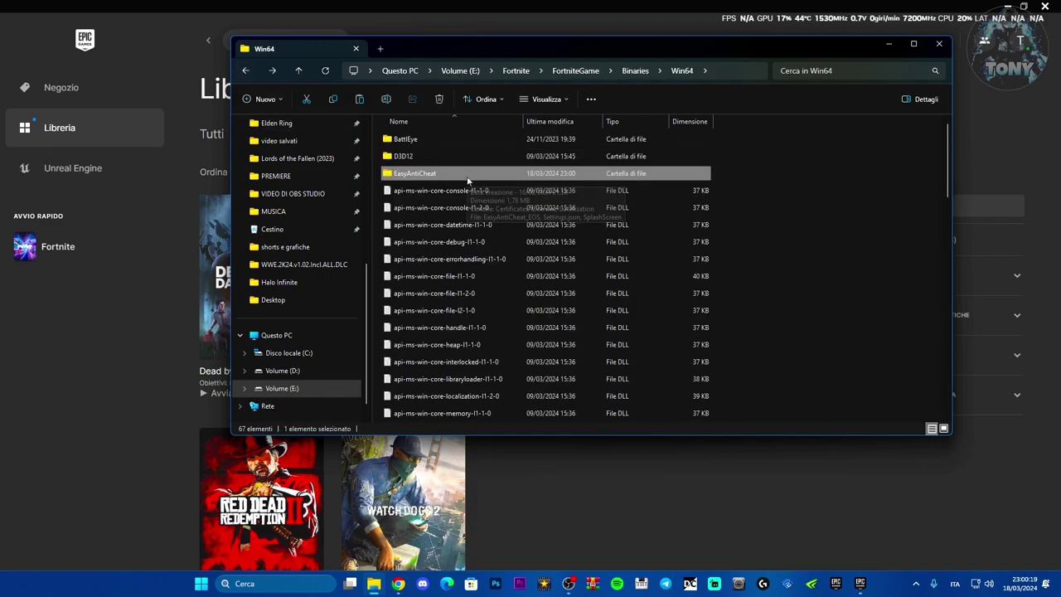
left_click(888, 44)
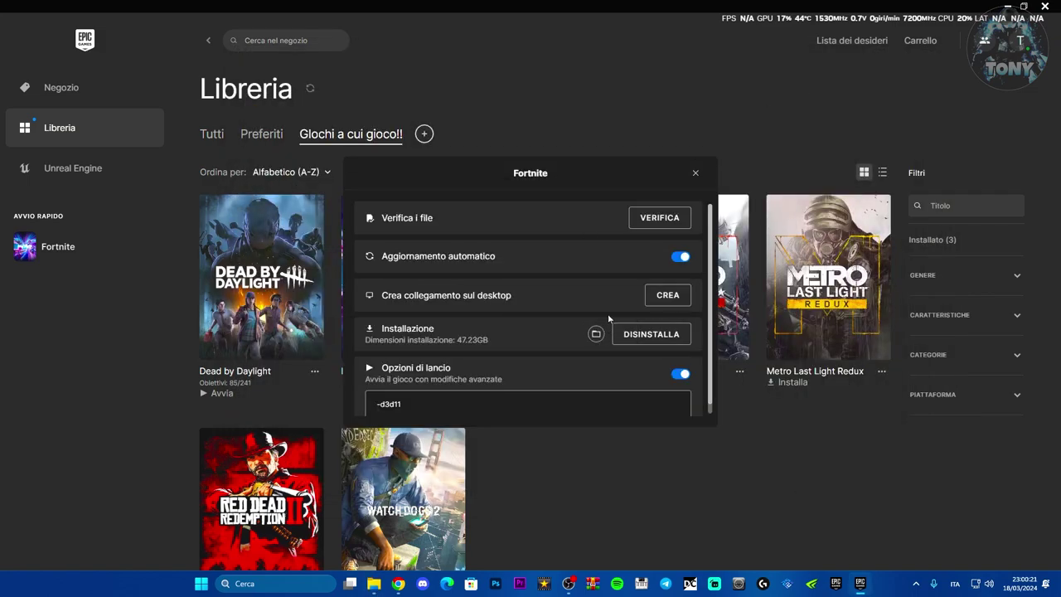
left_click(693, 173)
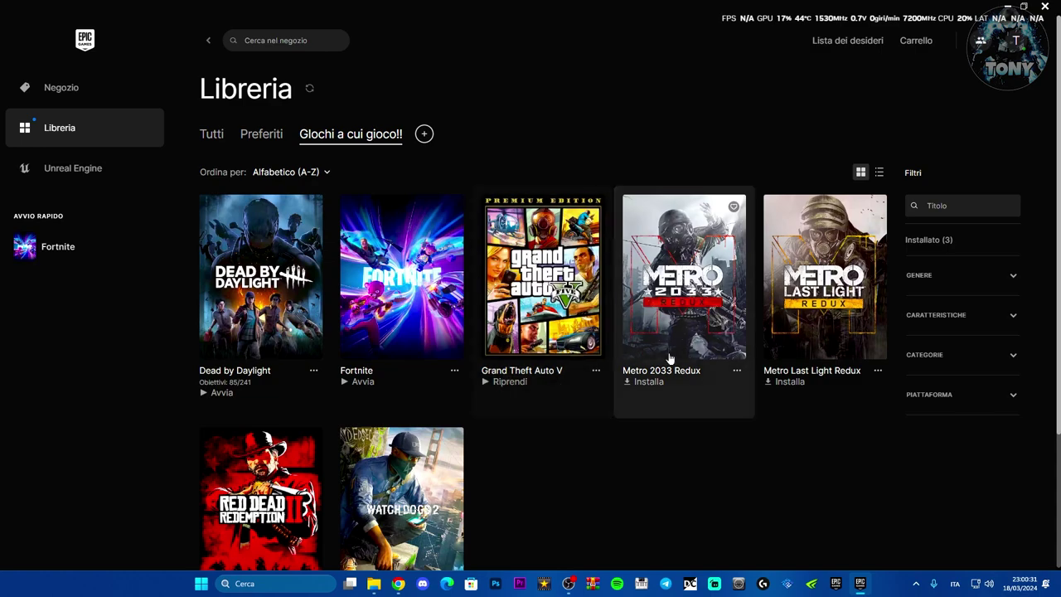
Switch to Chrome and review the Easy Anti-Cheat troubleshooting guides, from hardware verification and installation to malware conflicts, system logs and service updates
left_click(401, 584)
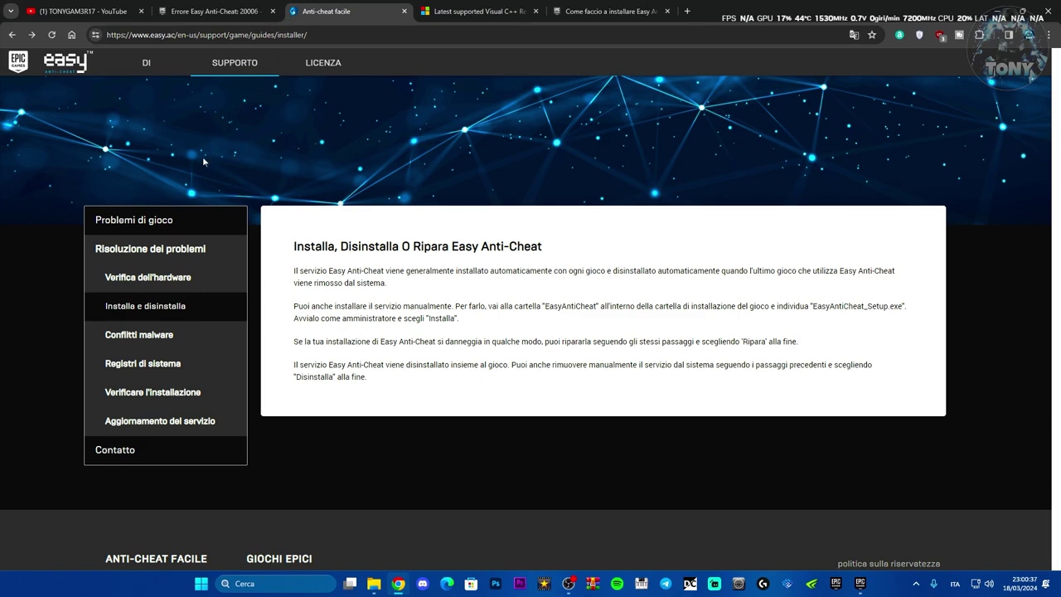
left_click(124, 280)
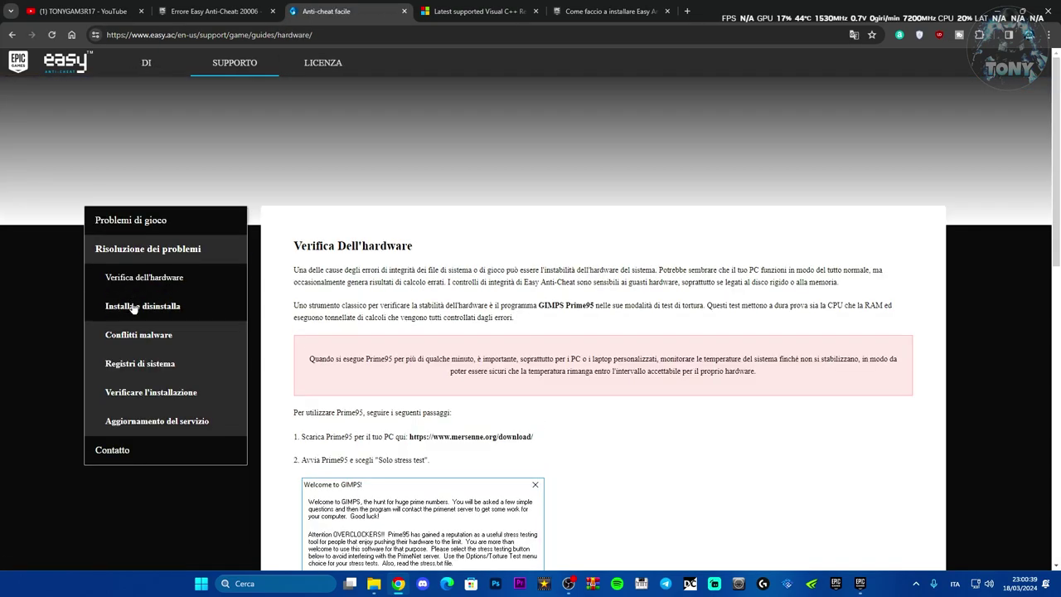
left_click(131, 306)
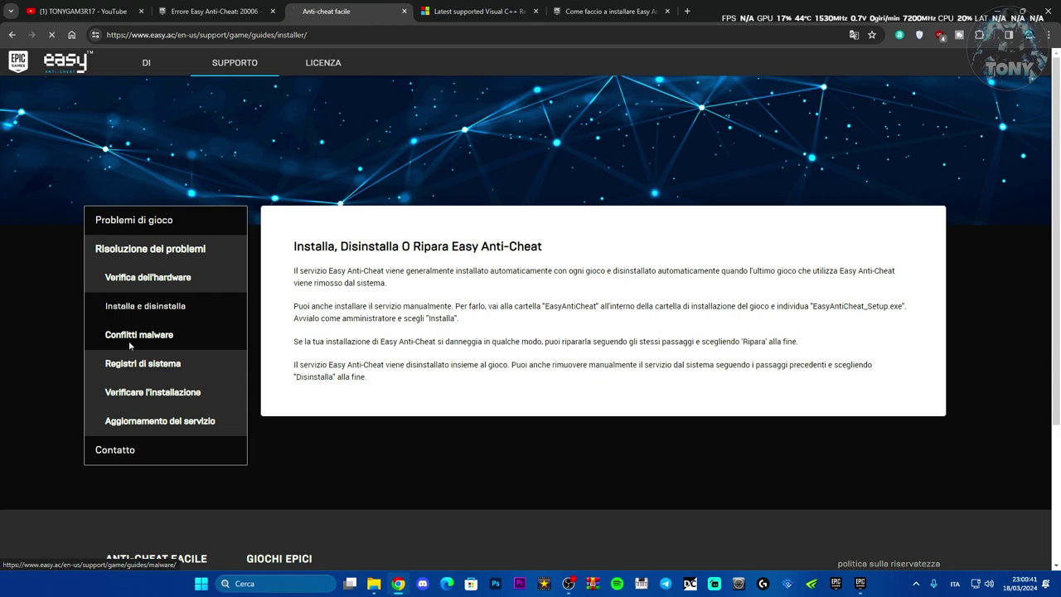
left_click(130, 343)
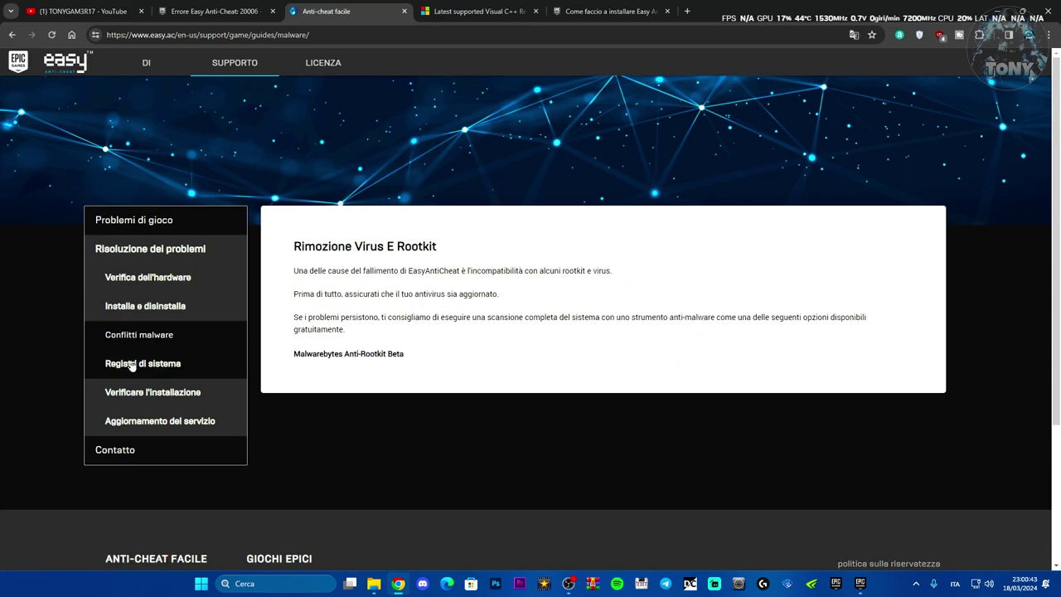
left_click(131, 365)
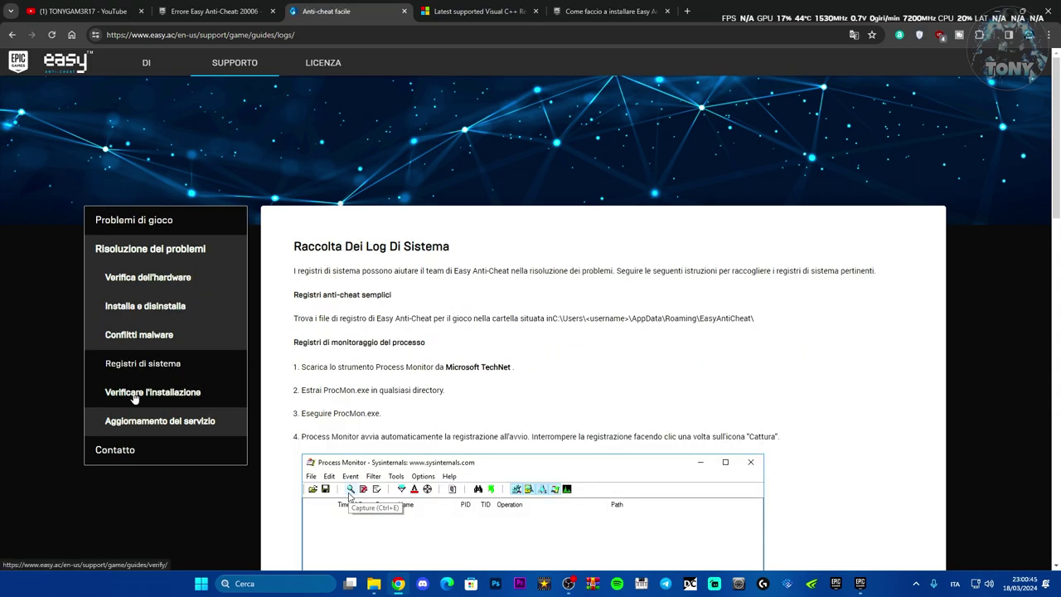
left_click(135, 395)
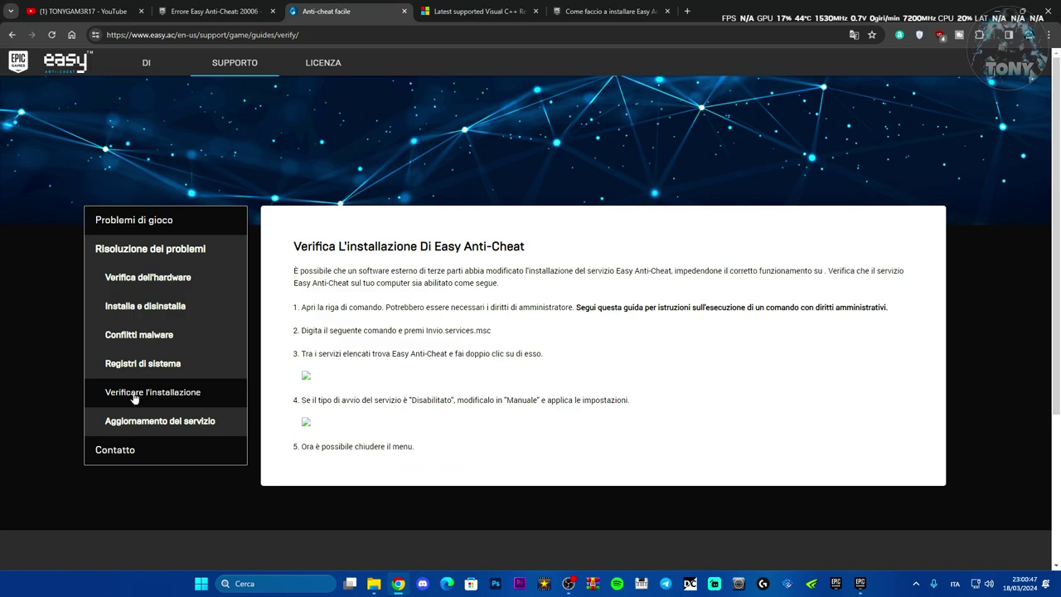
left_click(138, 425)
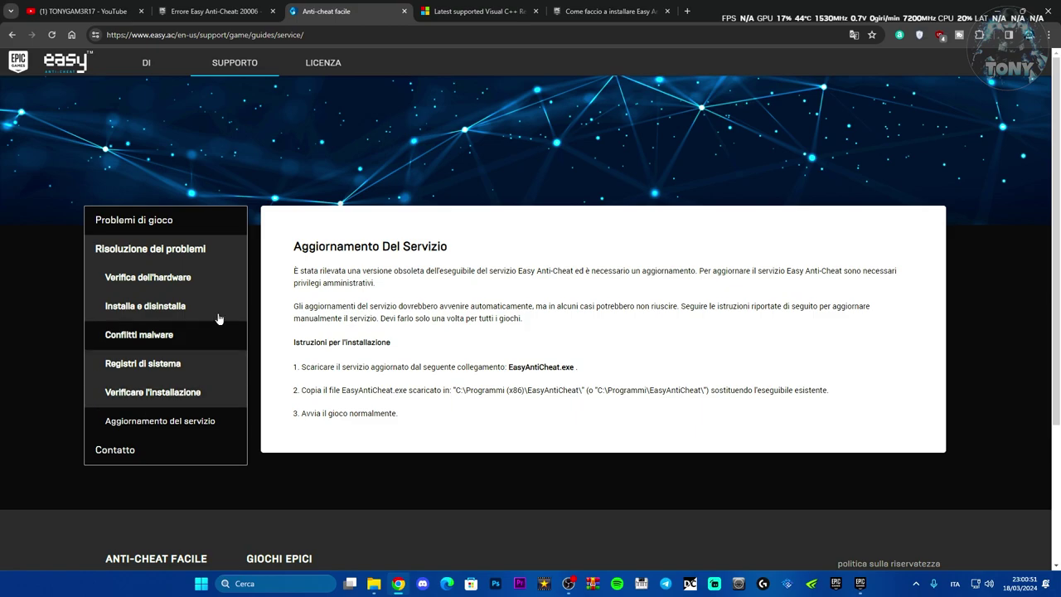
On Microsoft's Visual C++ Redistributable page, go to Visual Studio 2015, 2017, 2019, and 2022 and download the ARM64 package
left_click(490, 7)
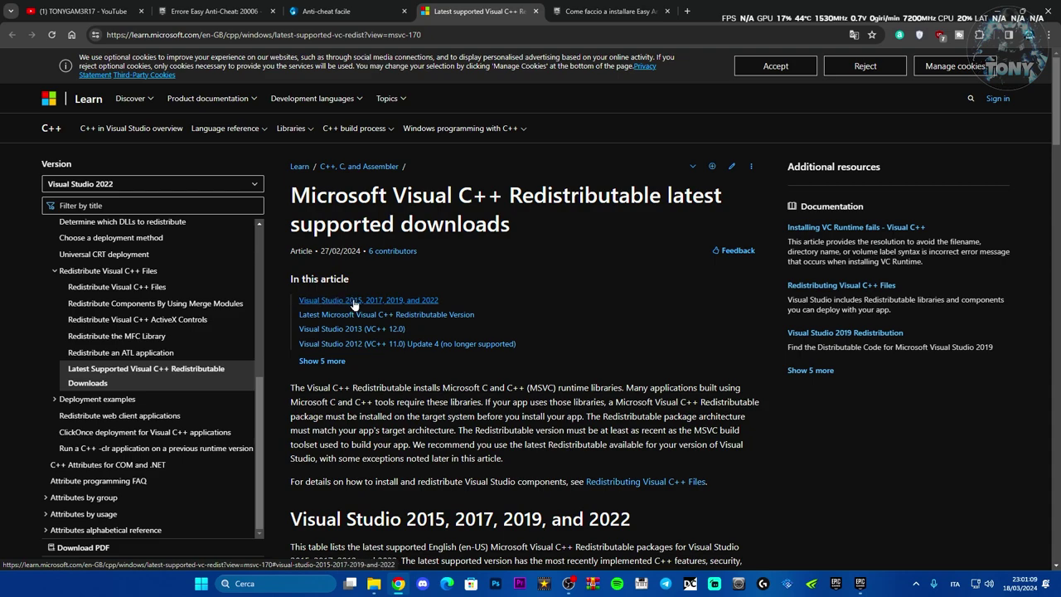
left_click(417, 302)
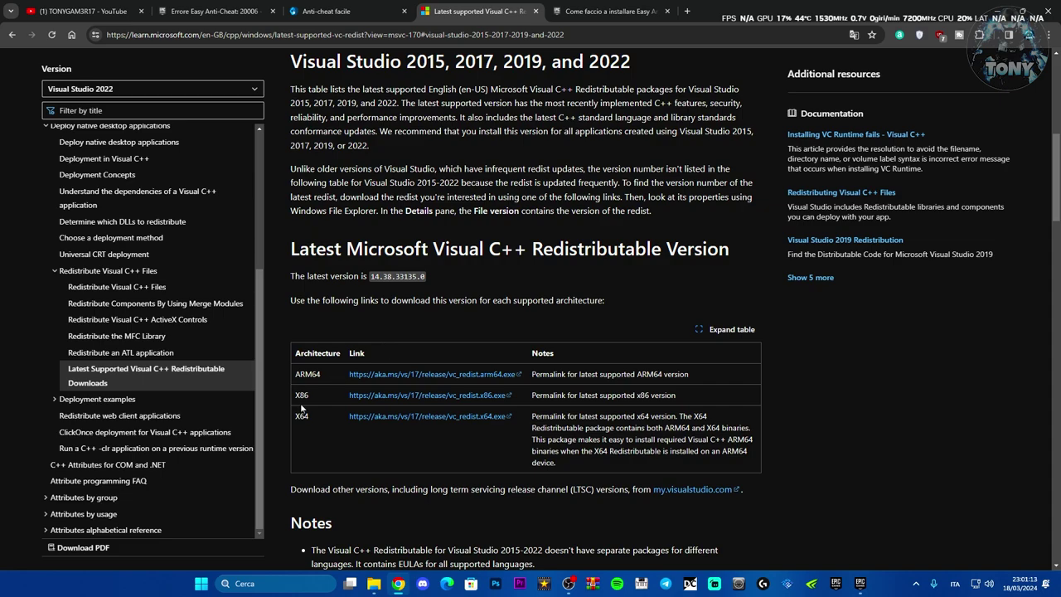
left_click(403, 376)
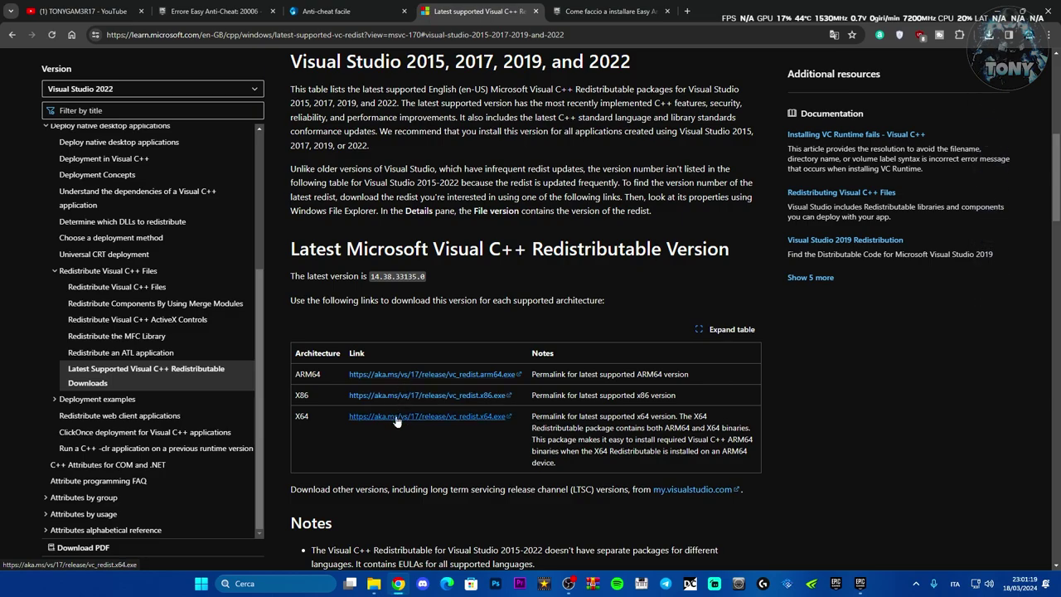
Minimize Chrome and the Epic Games launcher, and launch the three VC_redist installers together from the desktop
left_click(999, 10)
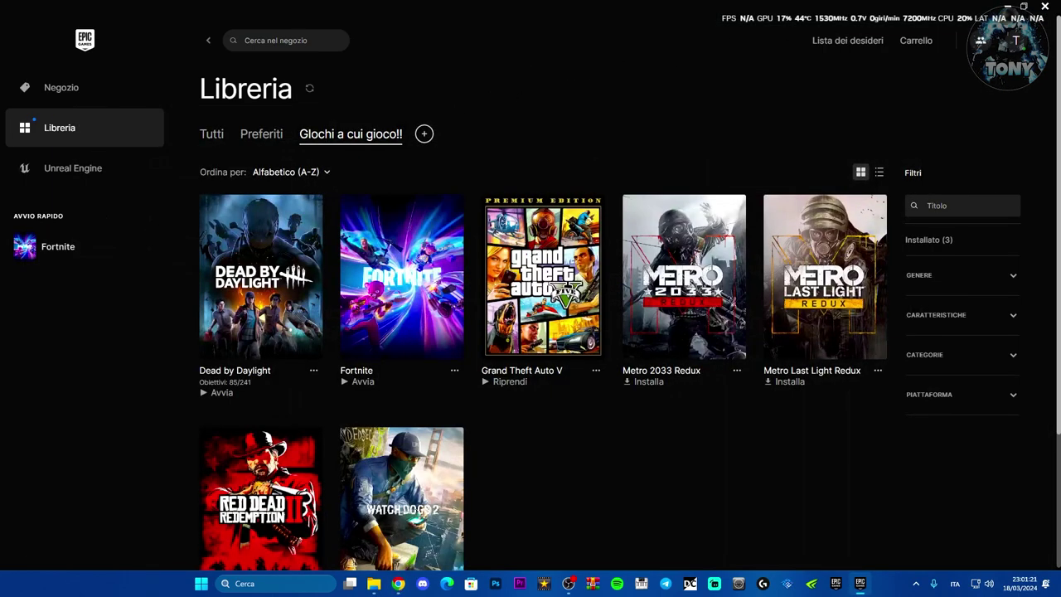
left_click(1007, 6)
right_click(280, 115)
left_click(307, 189)
left_click_drag(104, 222, 107, 61)
right_click(106, 61)
left_click(162, 130)
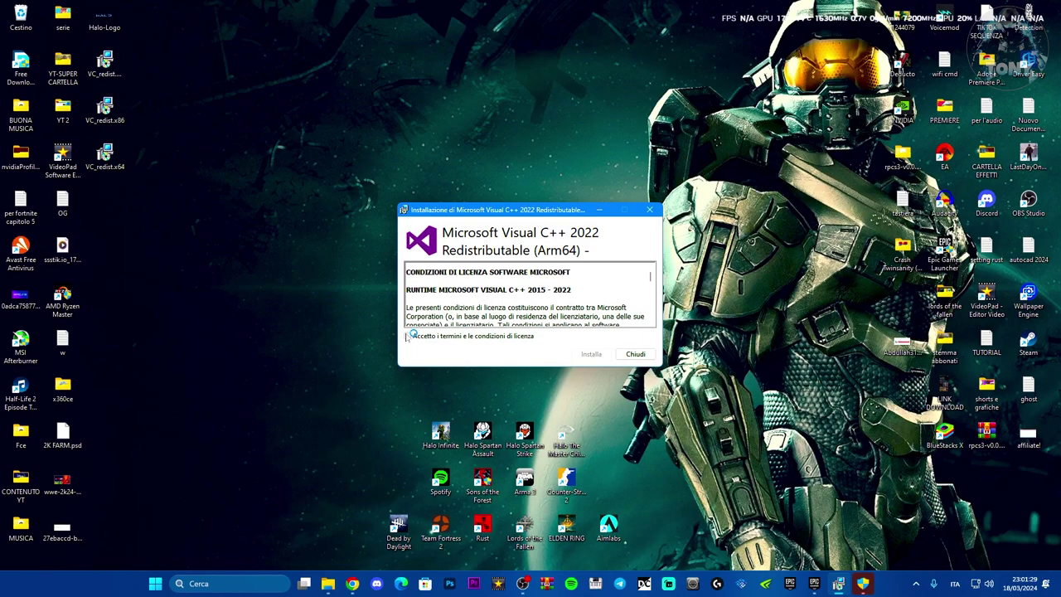
Accept the license and try to install the Arm64 Visual C++ redistributable, and start repairing the x86 and x64 redistributables
left_click(407, 336)
left_click(592, 357)
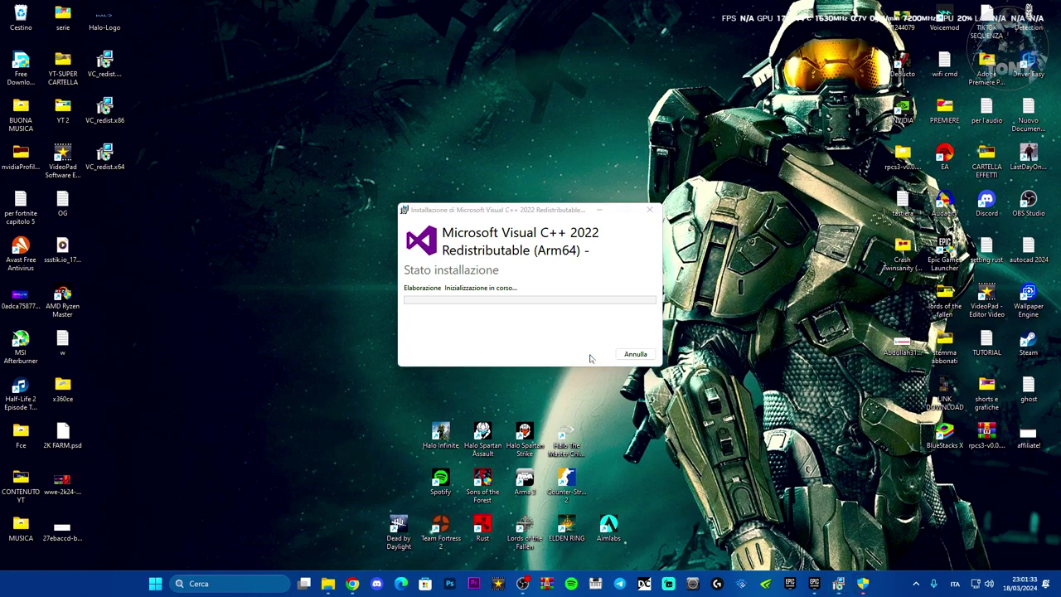
left_click_drag(568, 211, 412, 180)
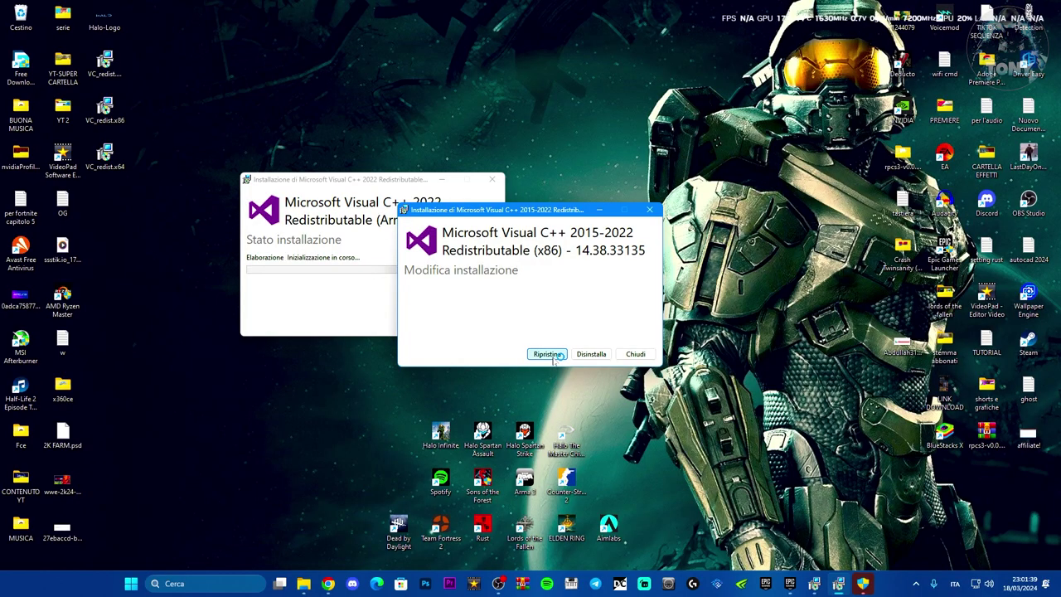
left_click(562, 358)
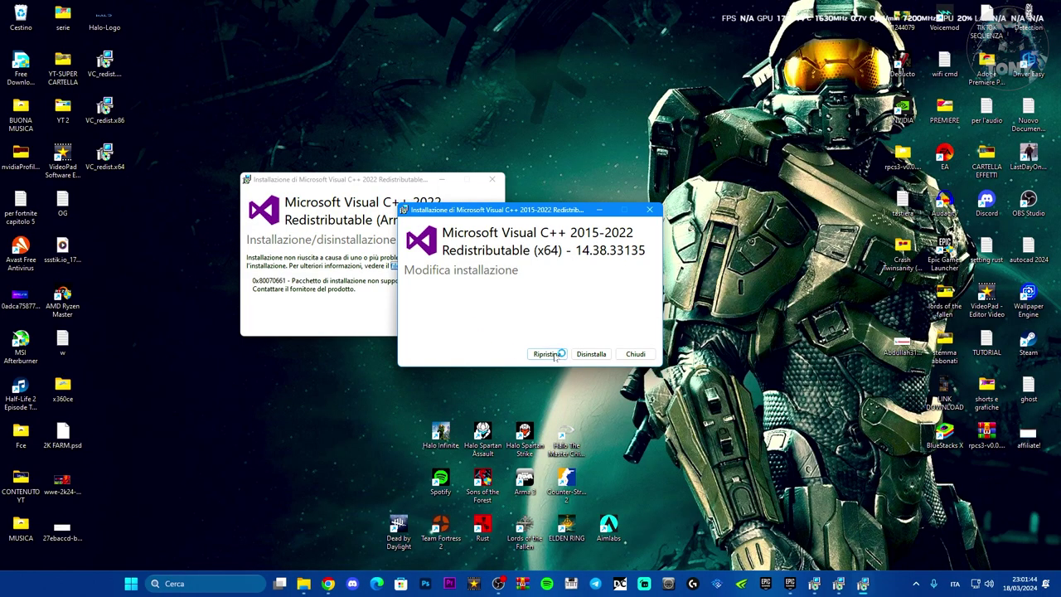
left_click(551, 355)
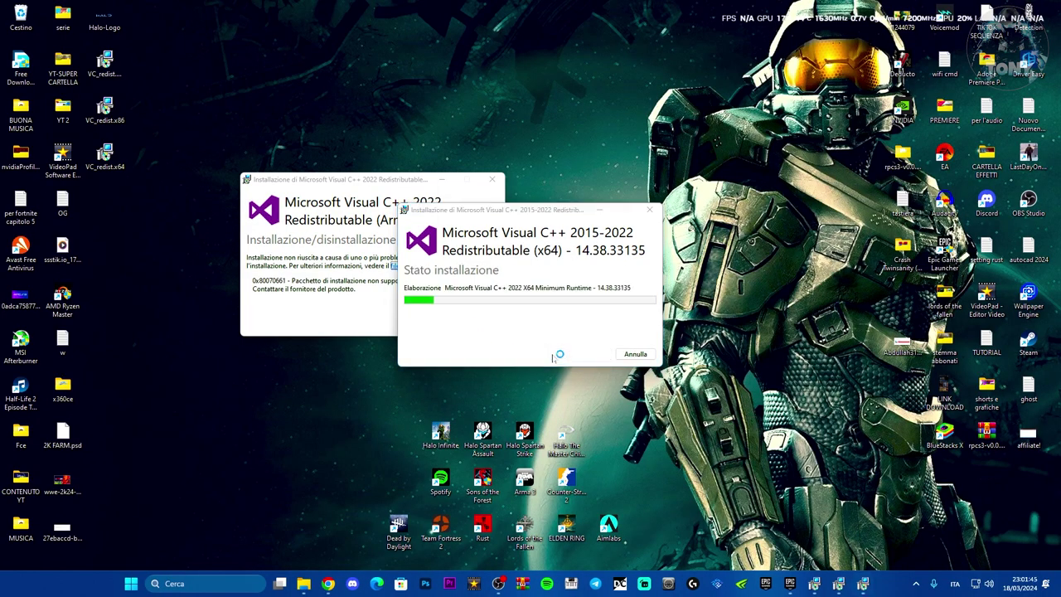
Close the Arm64 installer and place the x64 and x86 repair windows side by side
left_click(318, 313)
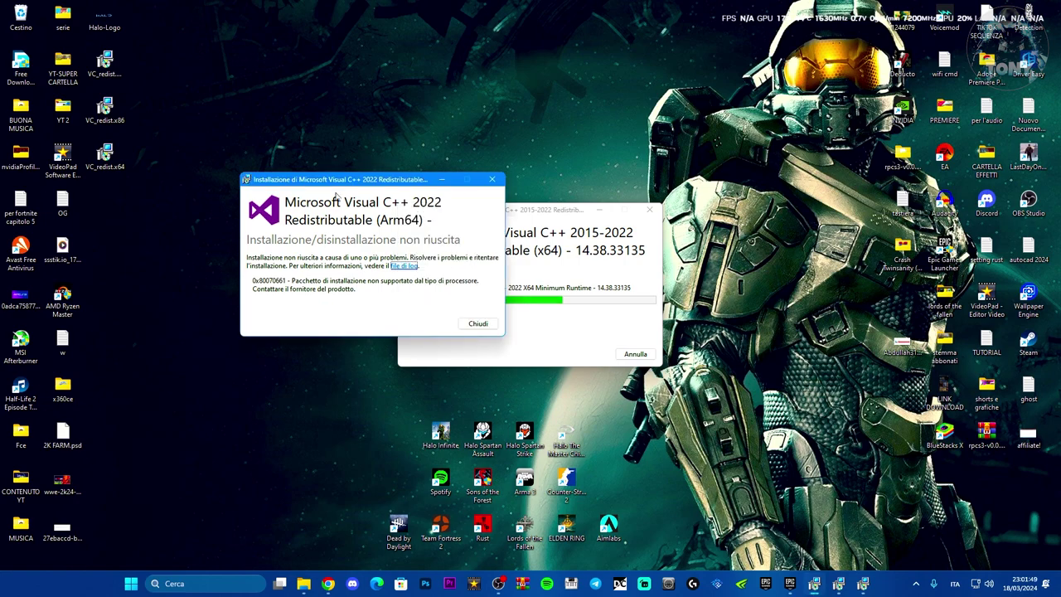
left_click(479, 324)
left_click_drag(562, 216, 642, 178)
left_click_drag(302, 191, 349, 183)
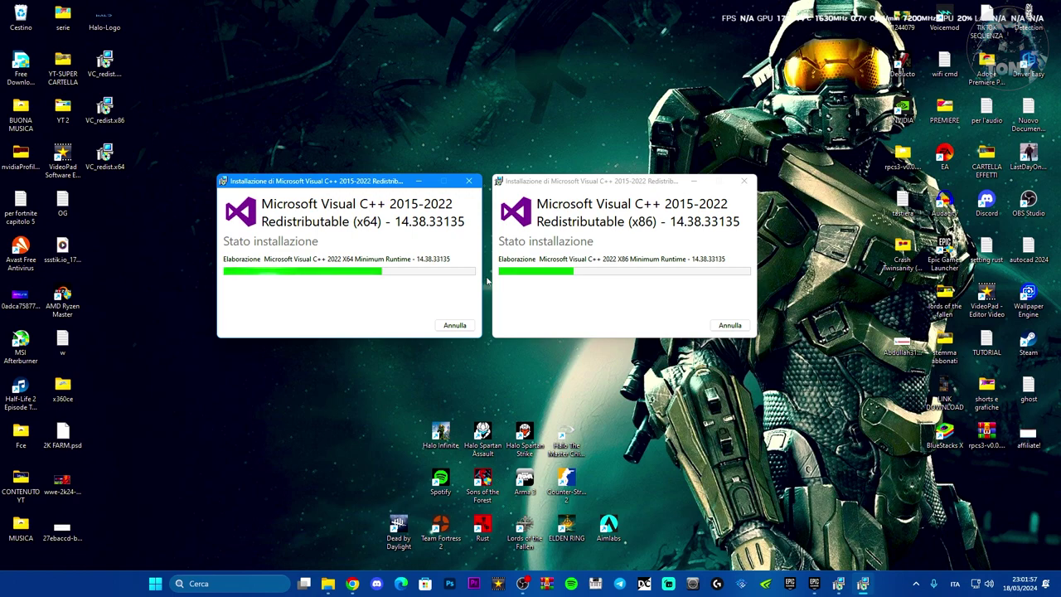
Look into Fortnite's EasyAntiCheat folder under Binaries\Win64 in File Explorer, go back to Win64 and minimize the window
left_click(329, 583)
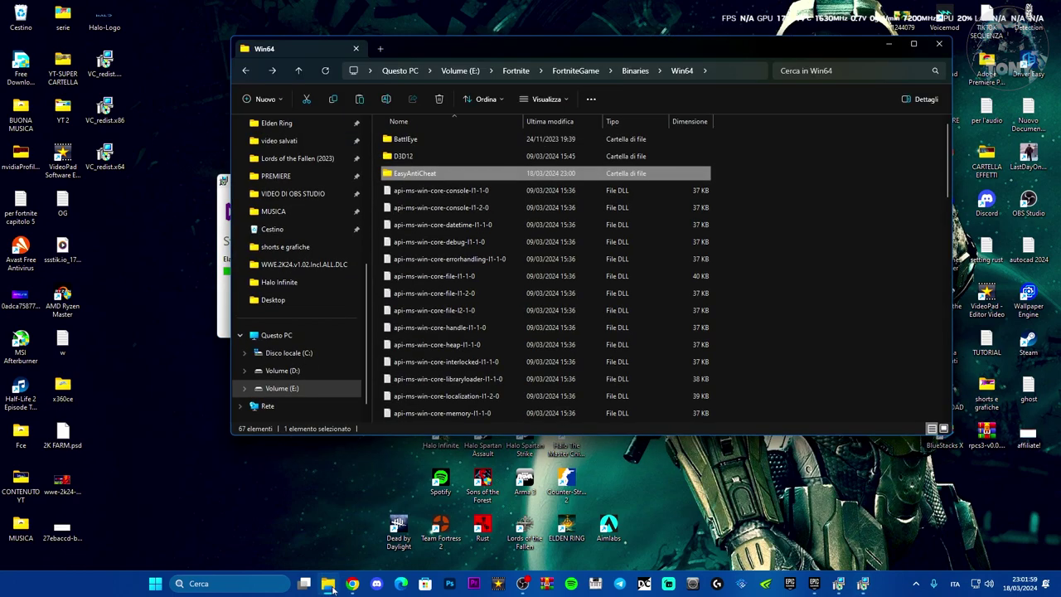
double_click(488, 175)
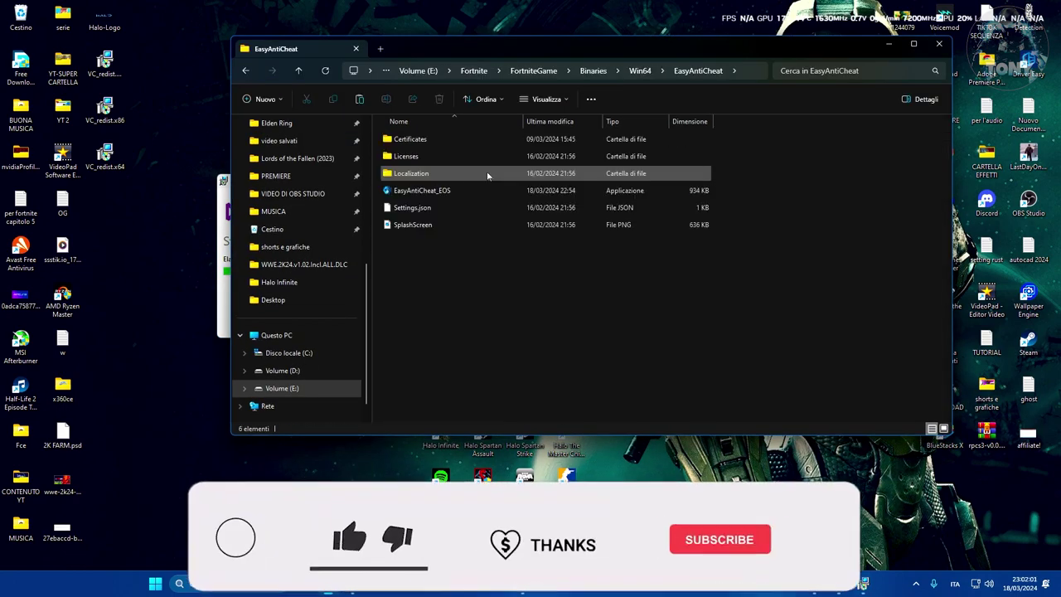
left_click(244, 72)
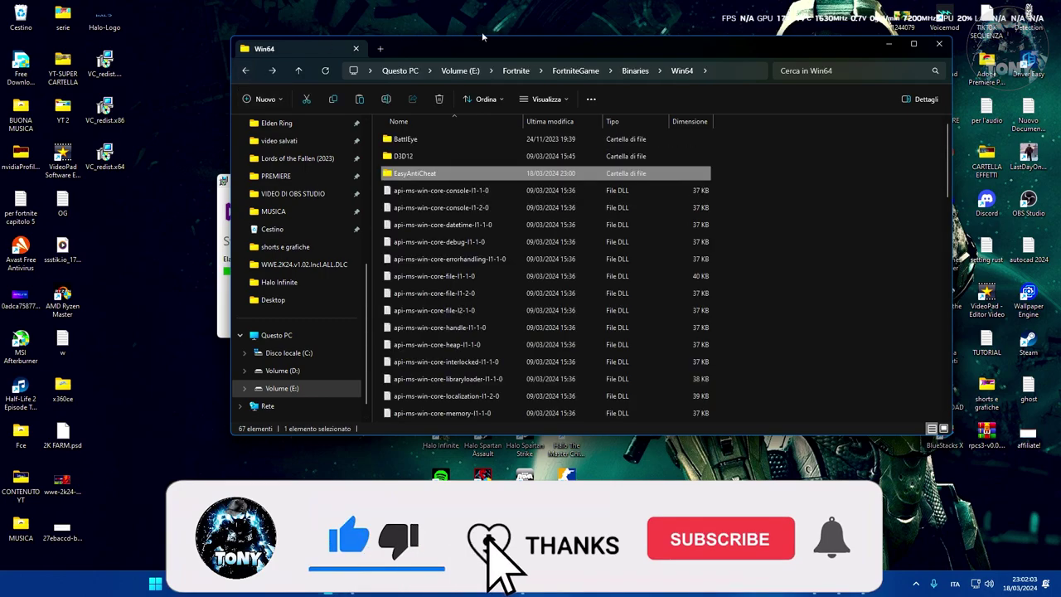
left_click_drag(514, 52, 550, 99)
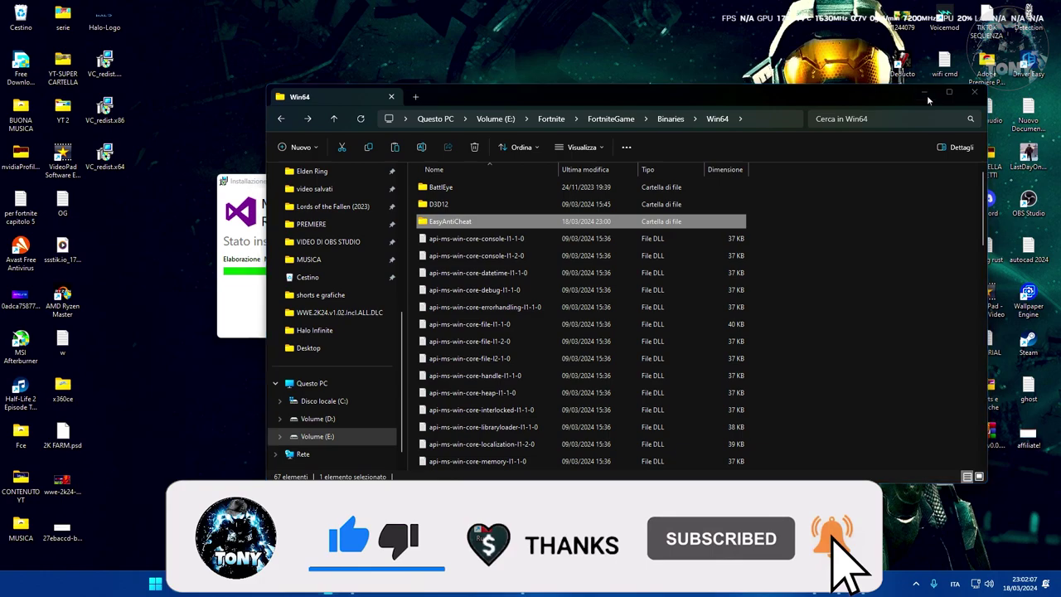
left_click(925, 94)
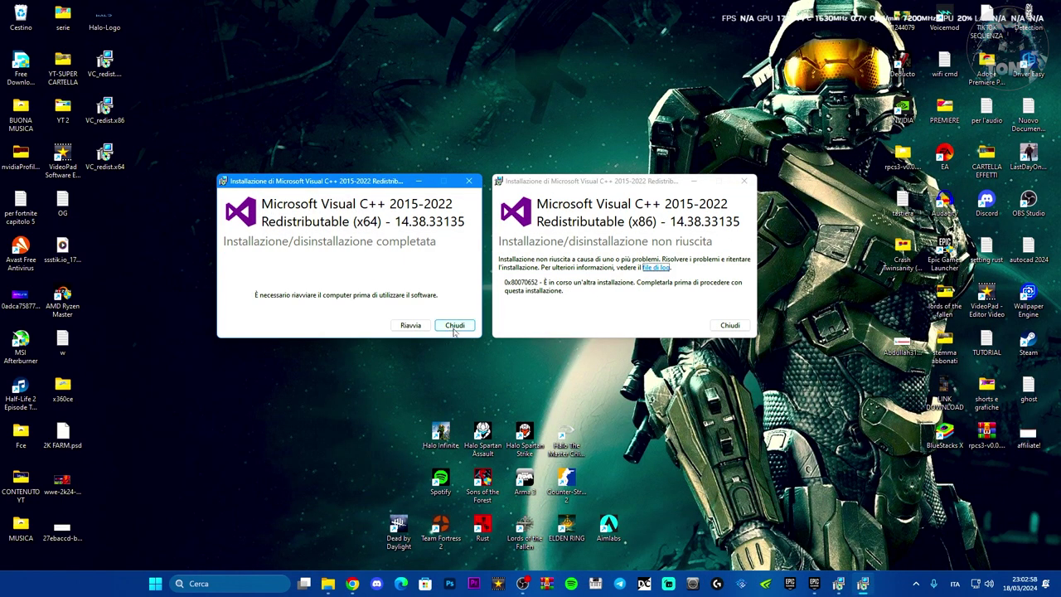
Close the x64 and x86 Visual C++ installer windows and empty the Recycle Bin
left_click(455, 325)
left_click(730, 325)
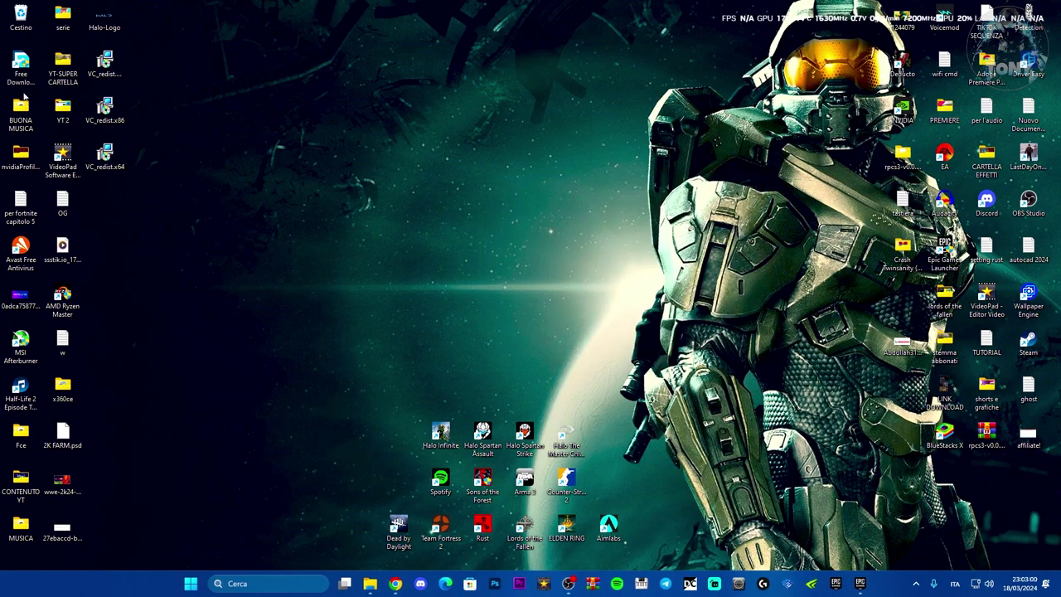
right_click(18, 13)
left_click(58, 63)
left_click(572, 300)
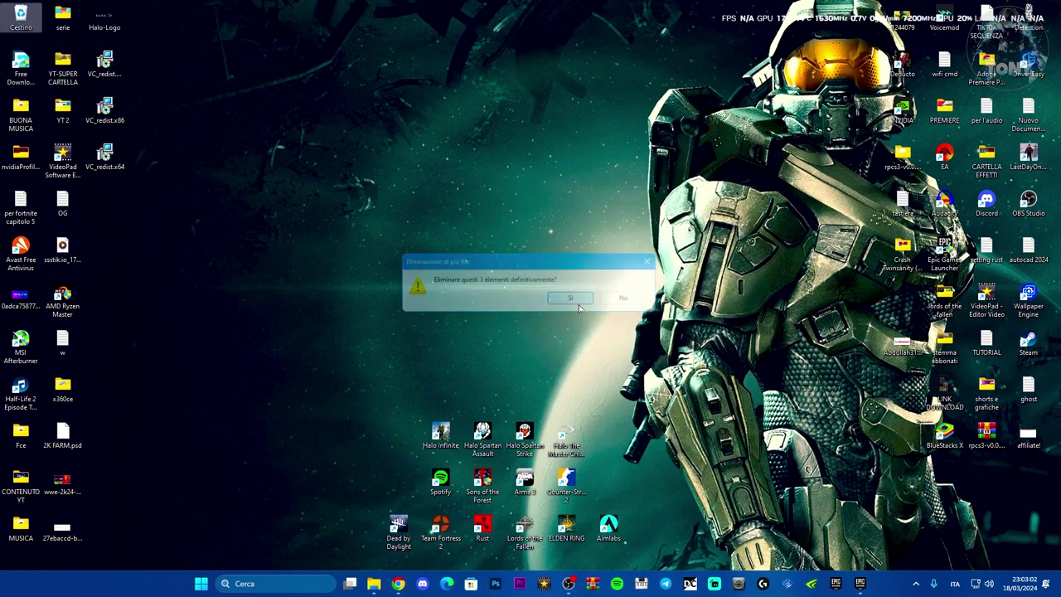
Permanently delete the three VC_redist installers from the desktop
left_click_drag(134, 239, 85, 49)
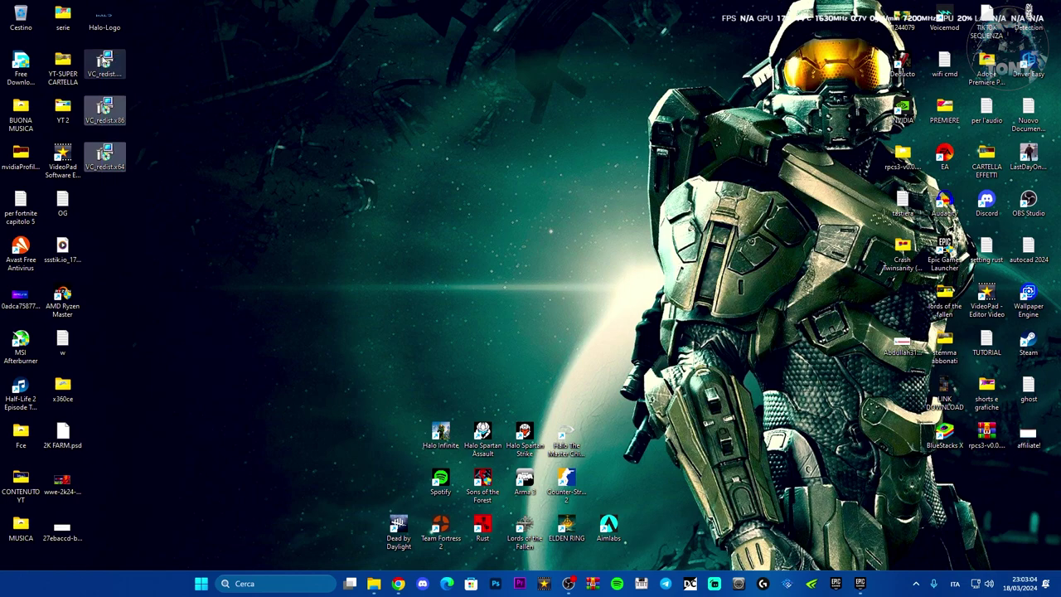
right_click(101, 54)
key("shift+Delete")
left_click(573, 299)
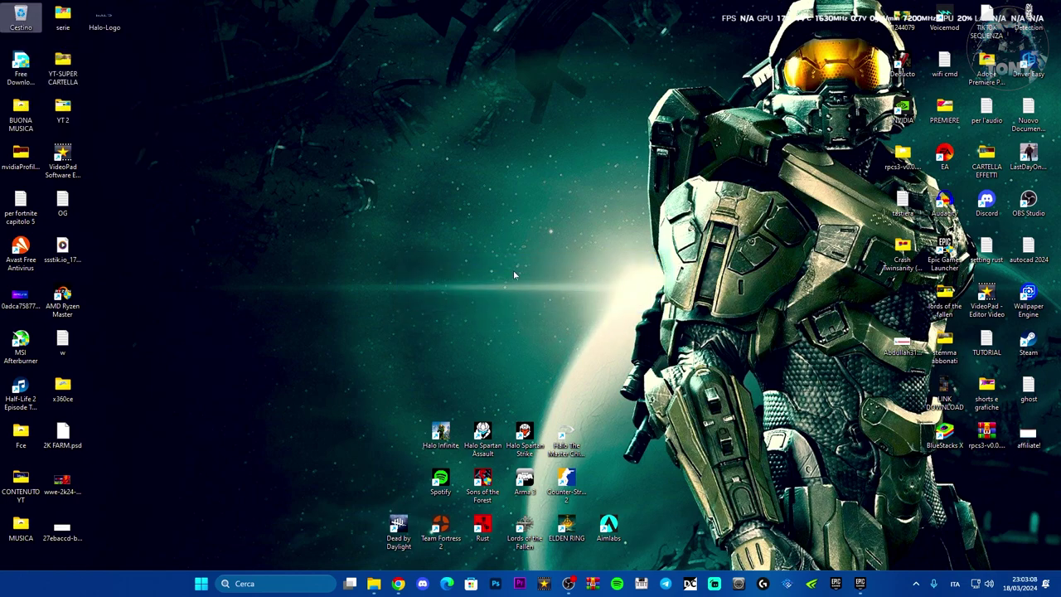
key("super+s")
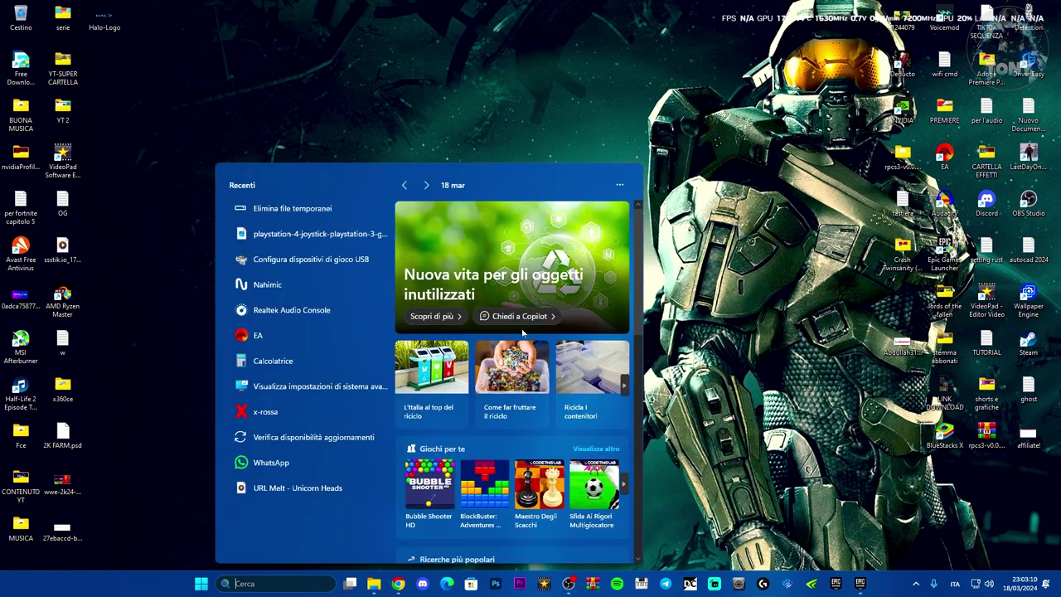
left_click(853, 307)
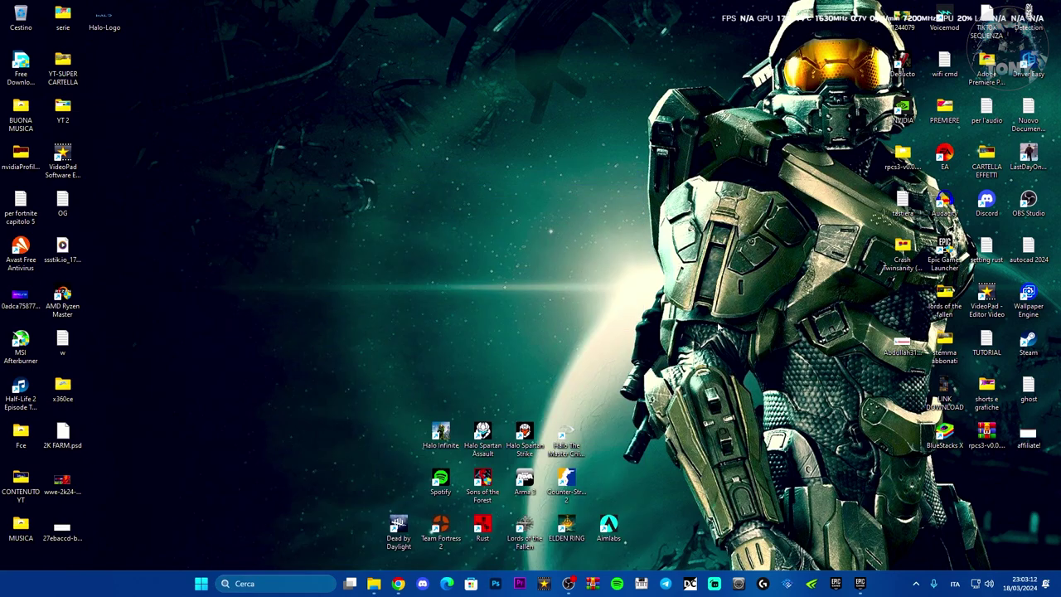
Open Windows Security's firewall and network protection and unlock the list of apps allowed through the firewall for editing
left_click(916, 583)
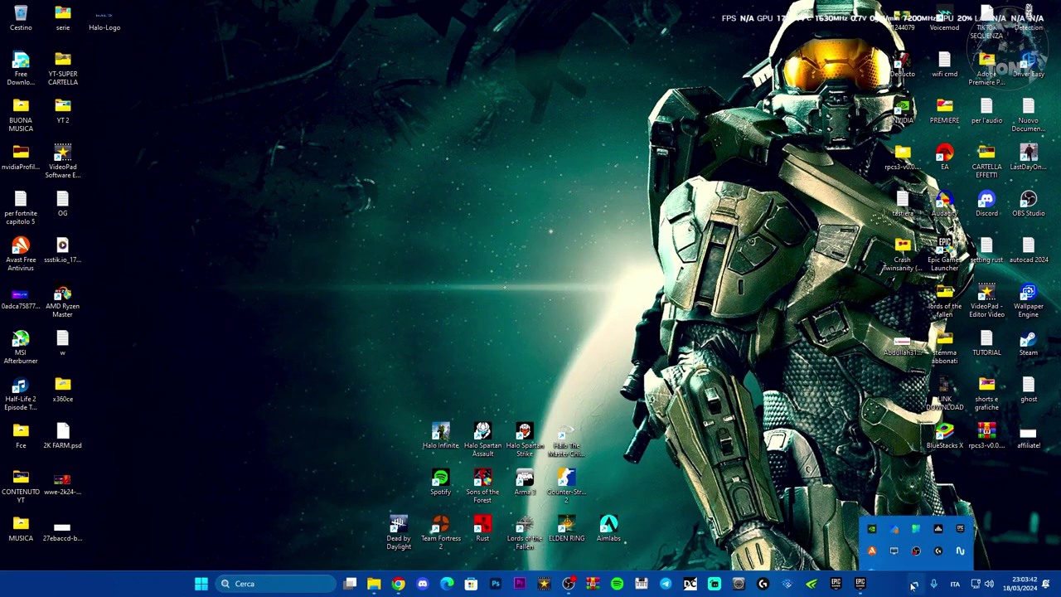
left_click(871, 550)
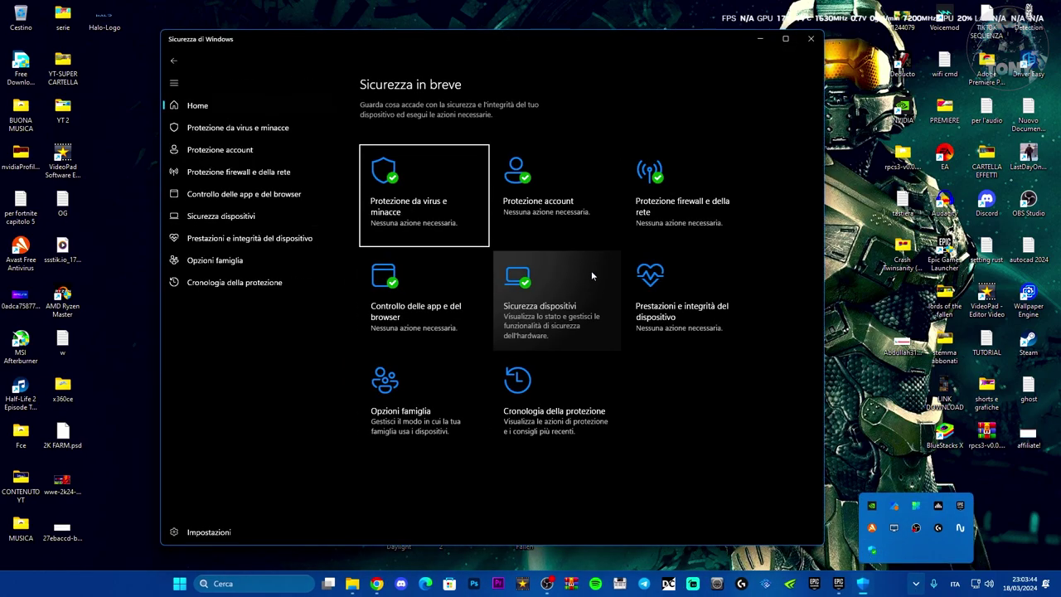
left_click(649, 218)
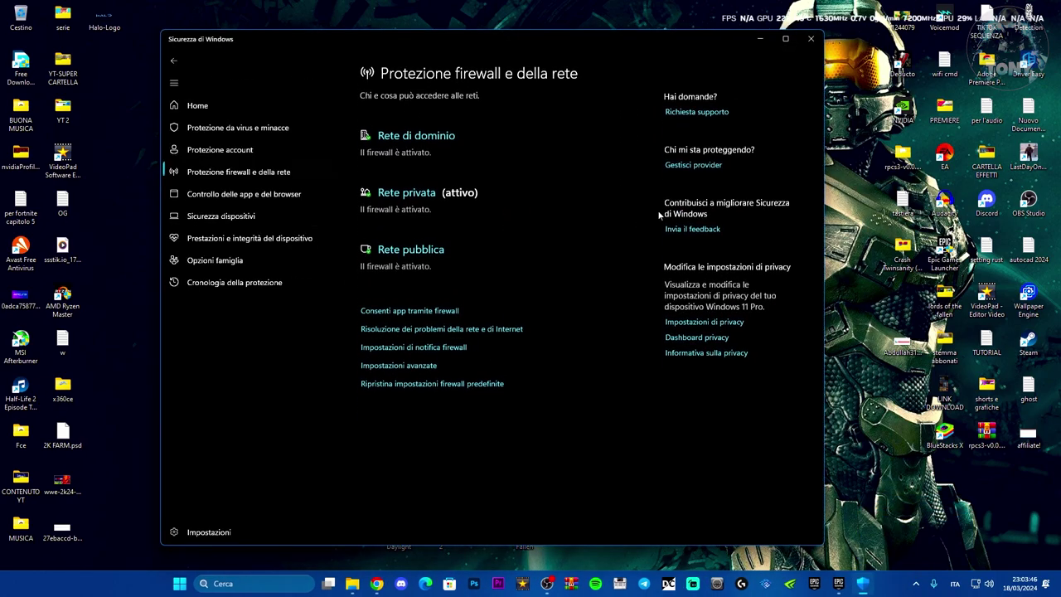
left_click(398, 310)
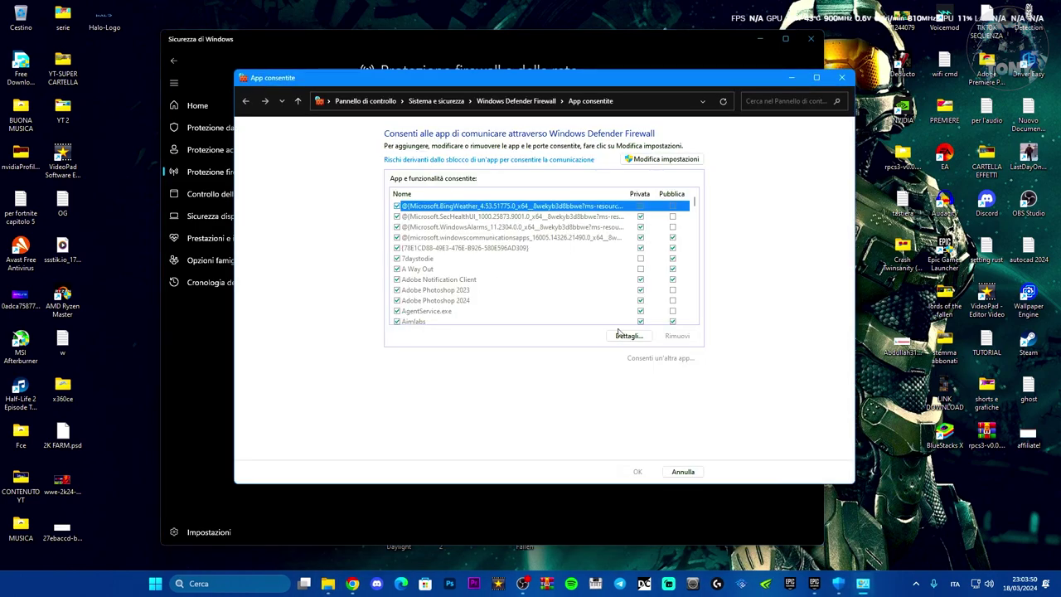
left_click(656, 158)
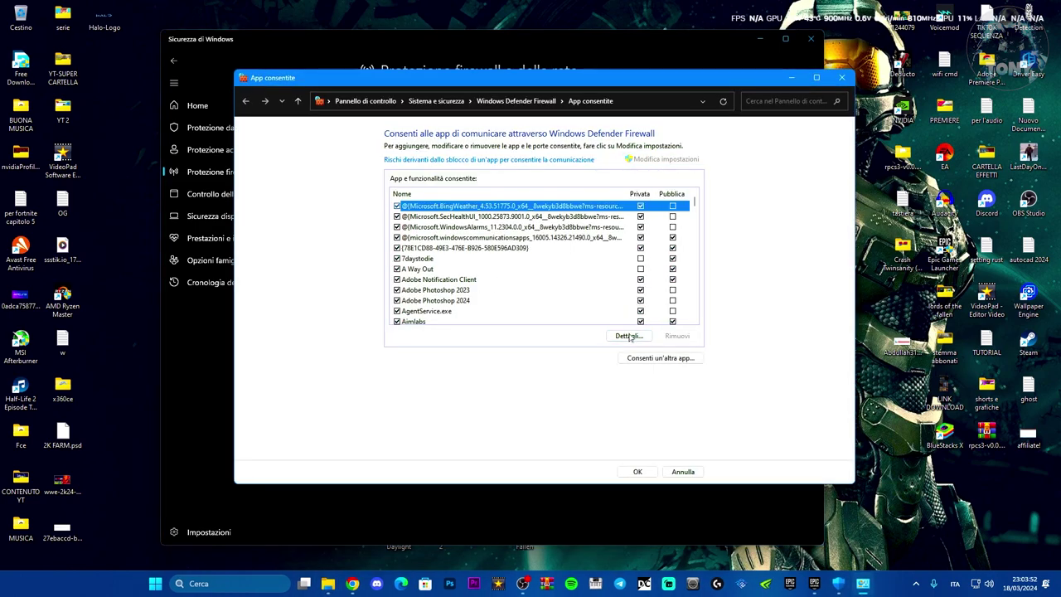
Start allowing another app through the firewall and browse to E:\Fortnite\FortniteGame\Binaries\Win64
left_click(643, 360)
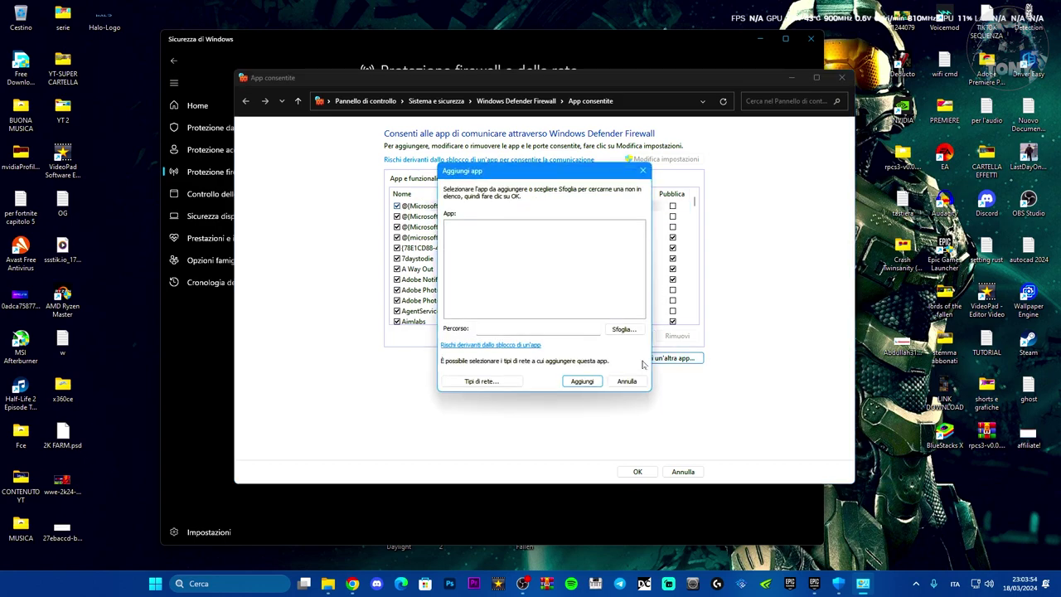
left_click(624, 329)
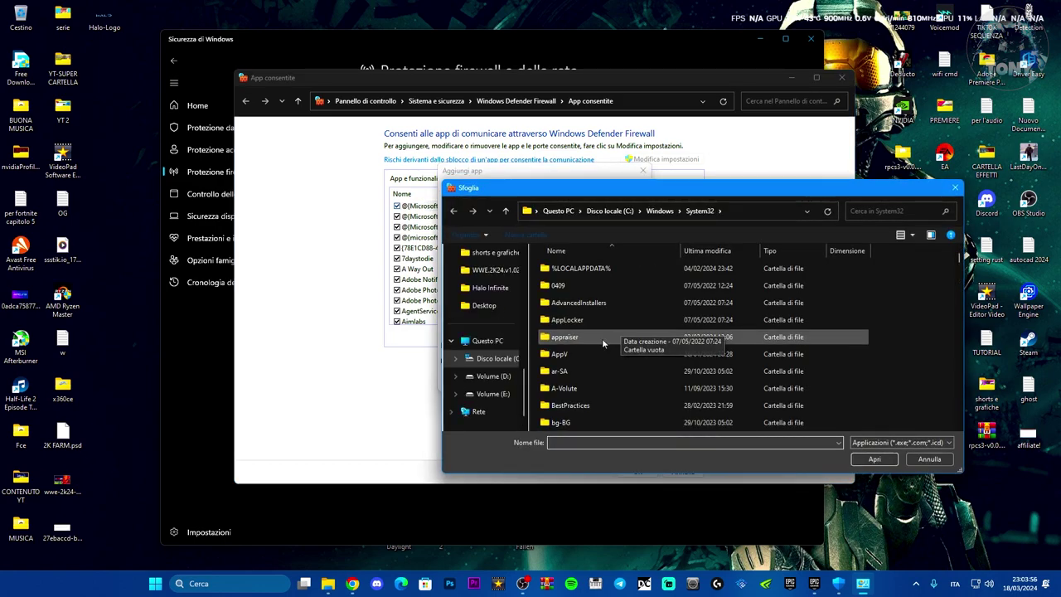
left_click(493, 394)
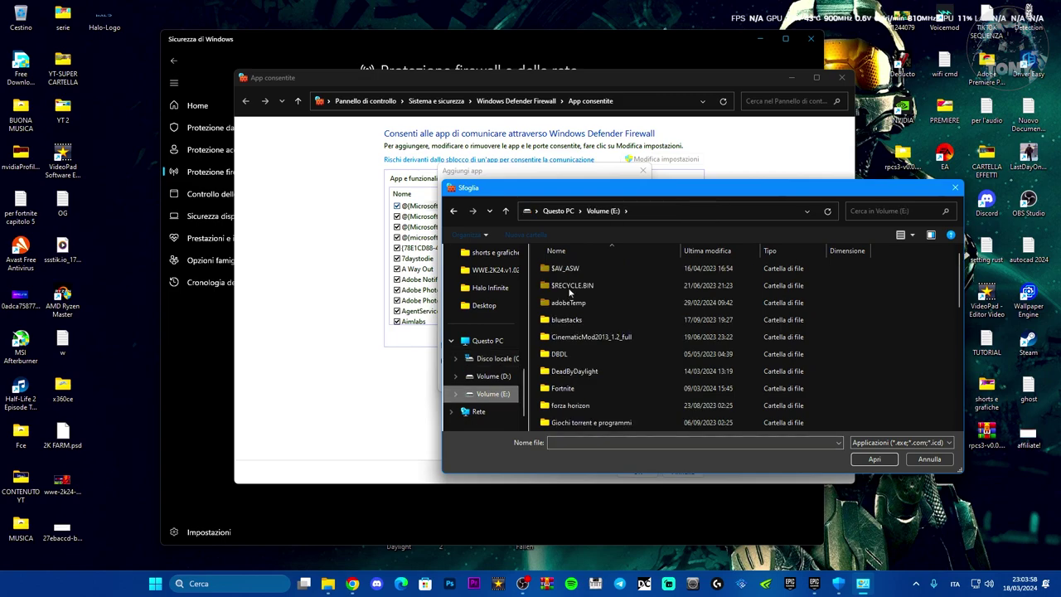
left_click_drag(658, 187, 558, 144)
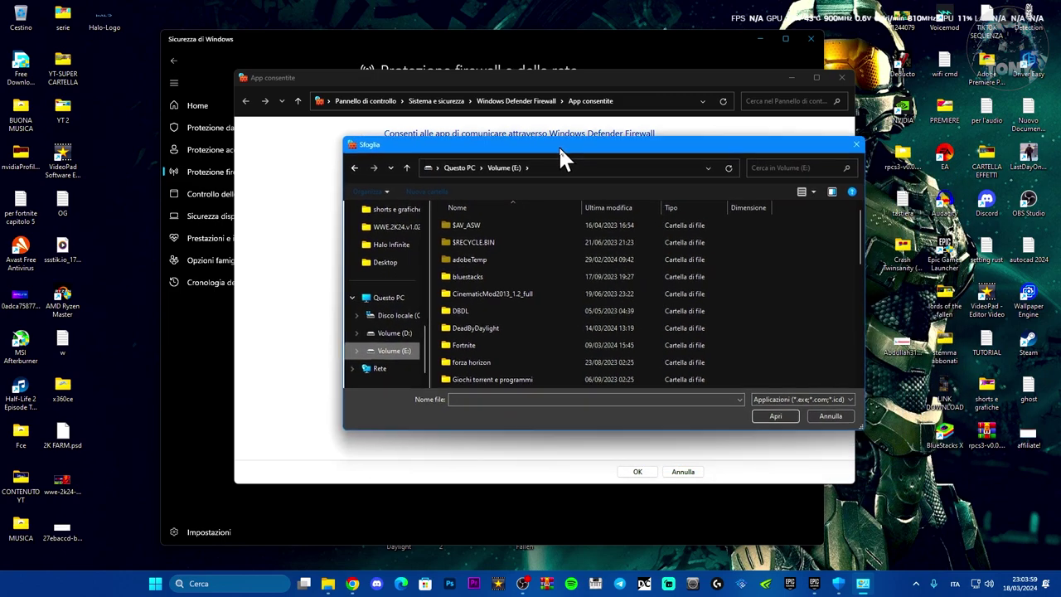
double_click(563, 348)
double_click(509, 297)
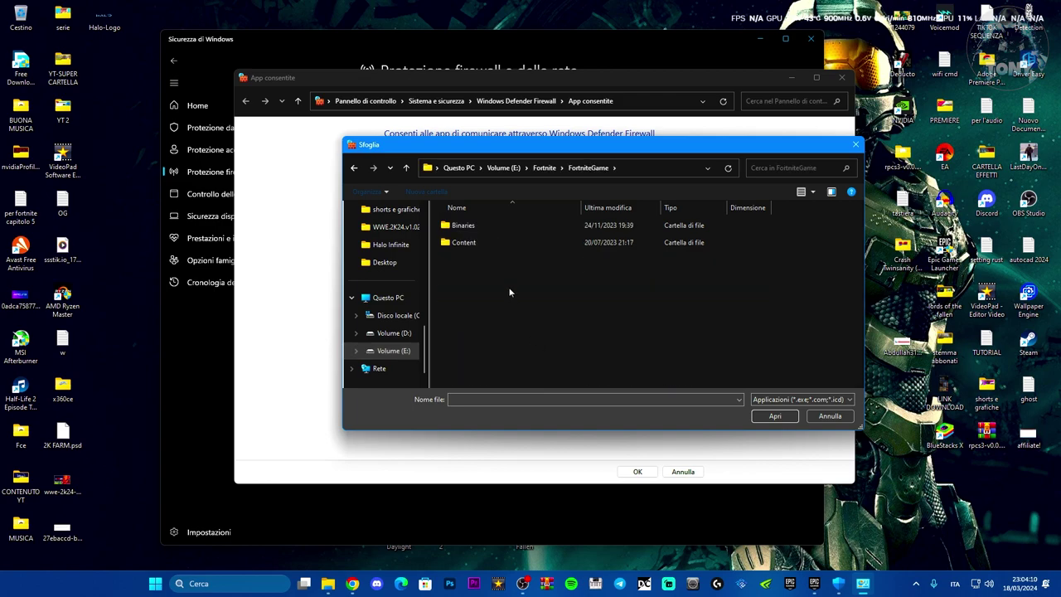
double_click(504, 226)
double_click(503, 240)
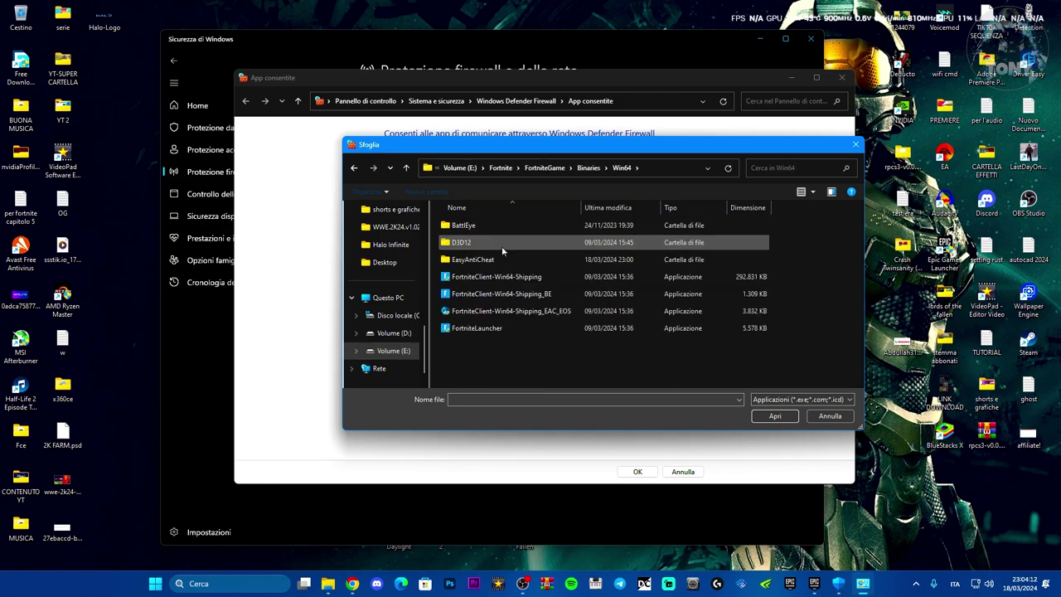
Add EasyAntiCheat_EOS from the EasyAntiCheat folder to the allowed firewall apps and save the list
double_click(497, 260)
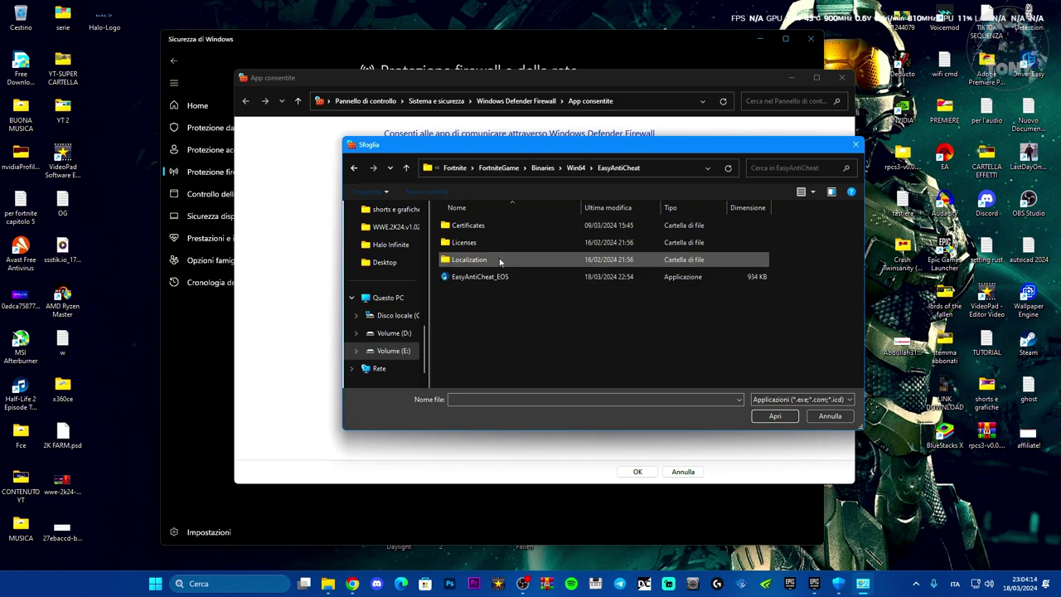
left_click(503, 276)
left_click(774, 416)
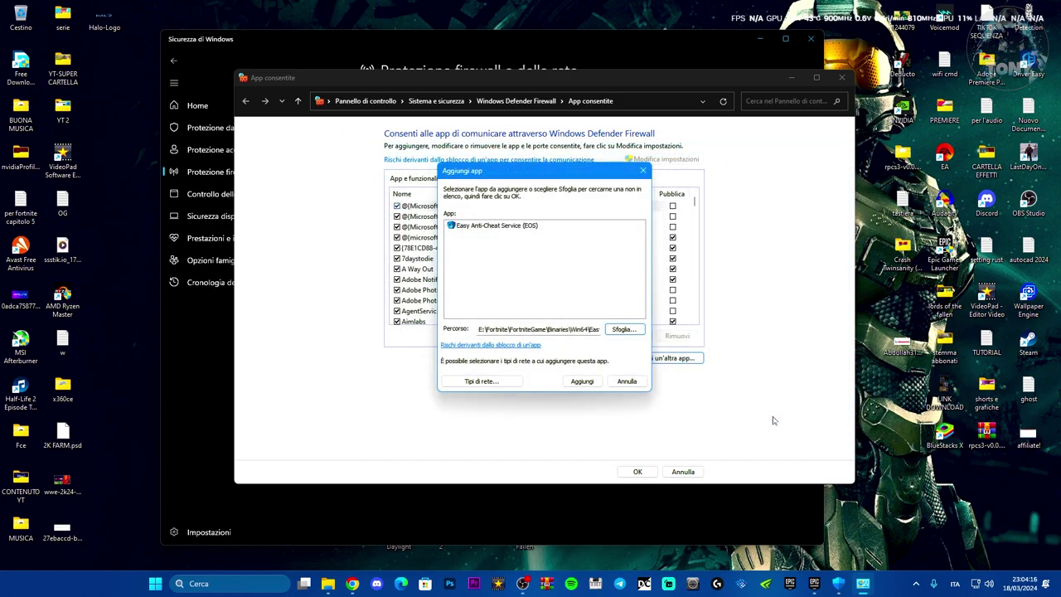
left_click(582, 382)
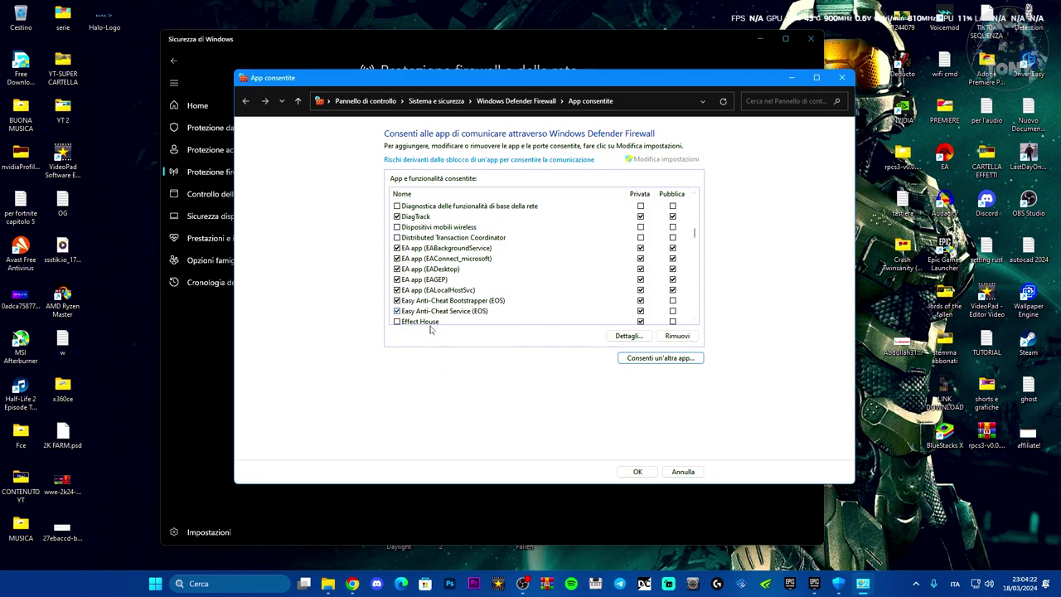
left_click(631, 471)
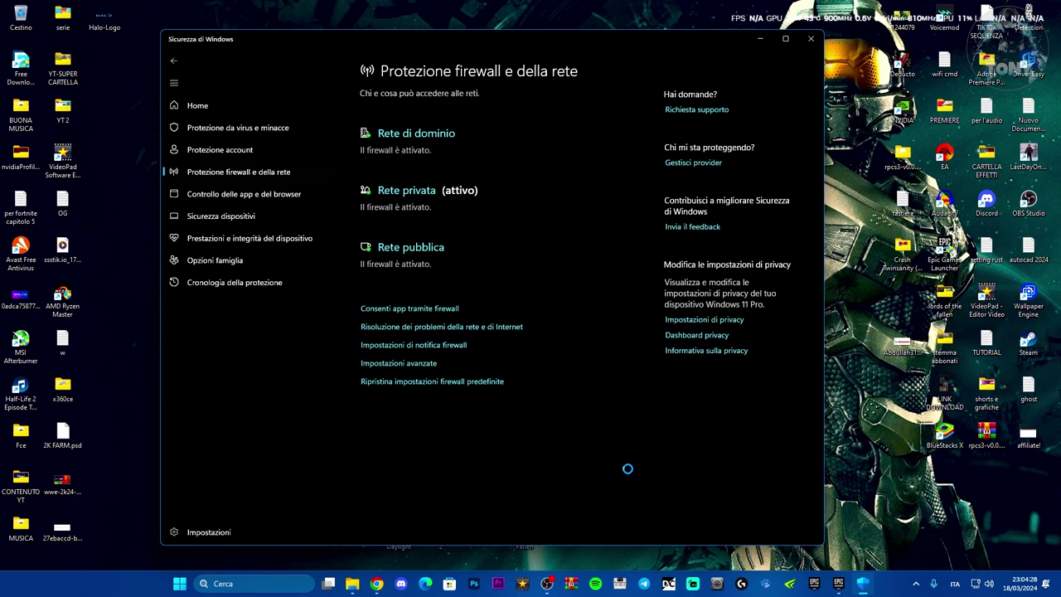
Reopen the allowed apps list for editing and browse for another app in the EasyAntiCheat_EOS folder under C:\Programmi (x86)
left_click(425, 310)
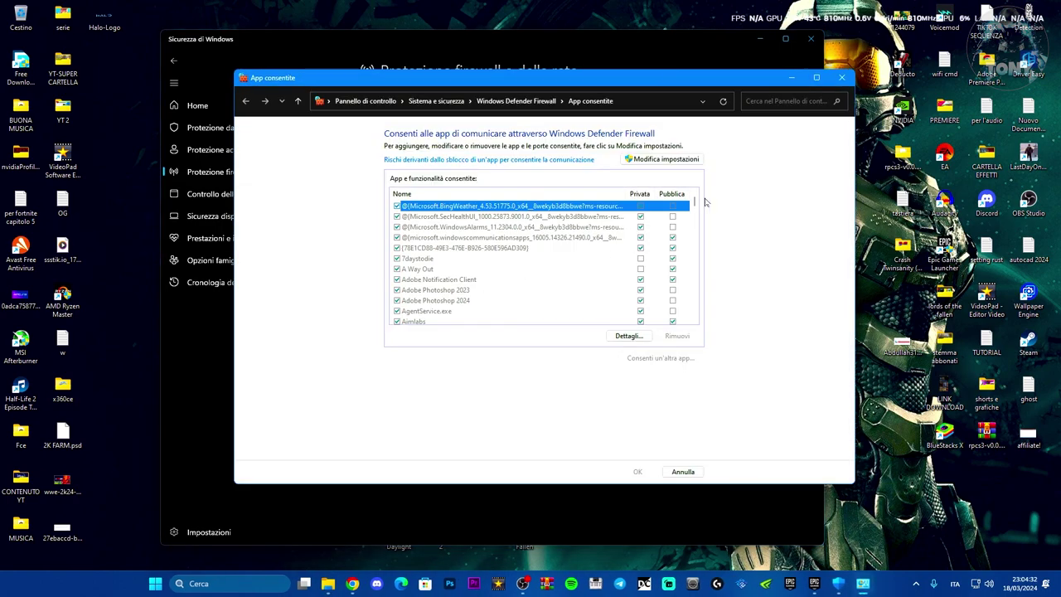
left_click(655, 165)
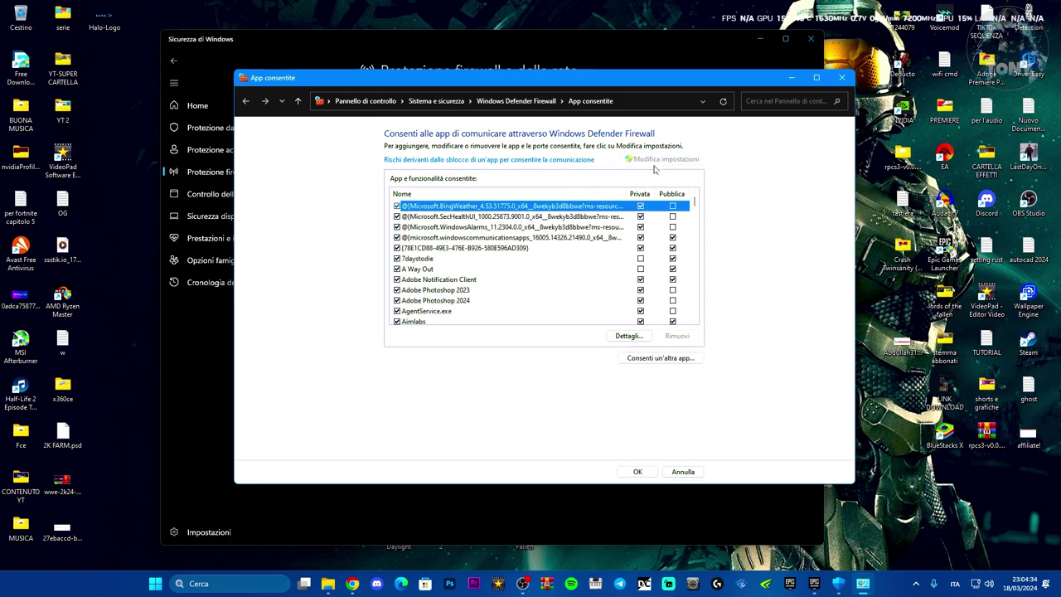
left_click(659, 364)
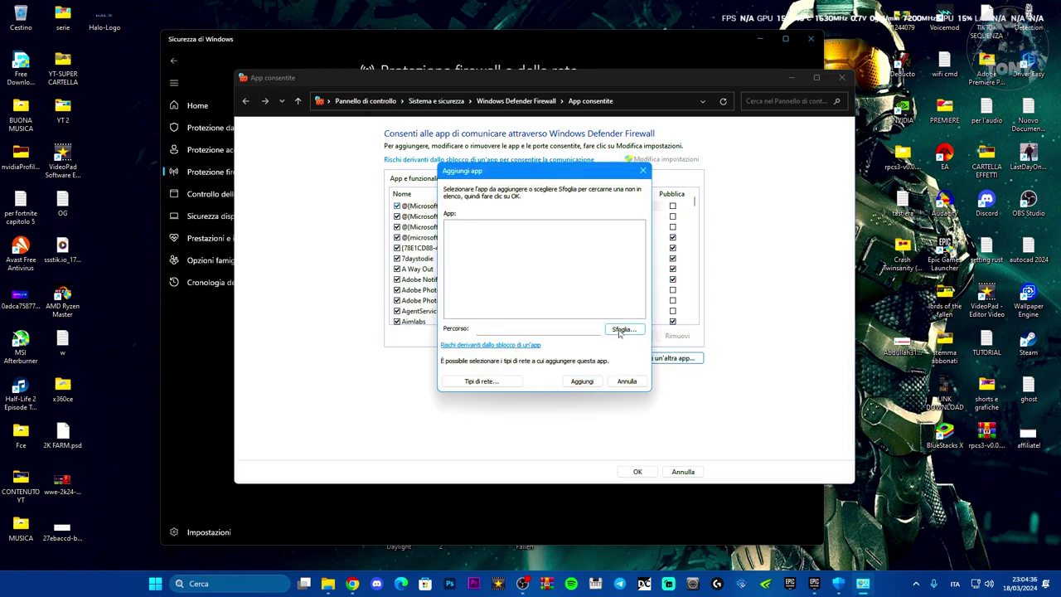
left_click(621, 330)
left_click(378, 296)
double_click(503, 234)
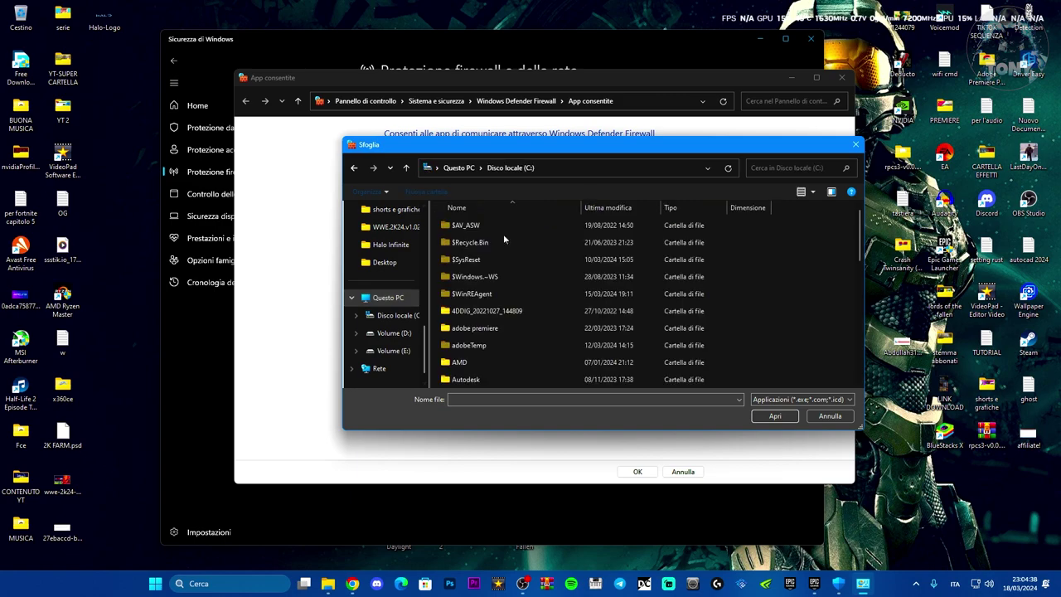
scroll(512, 298, "down", 6)
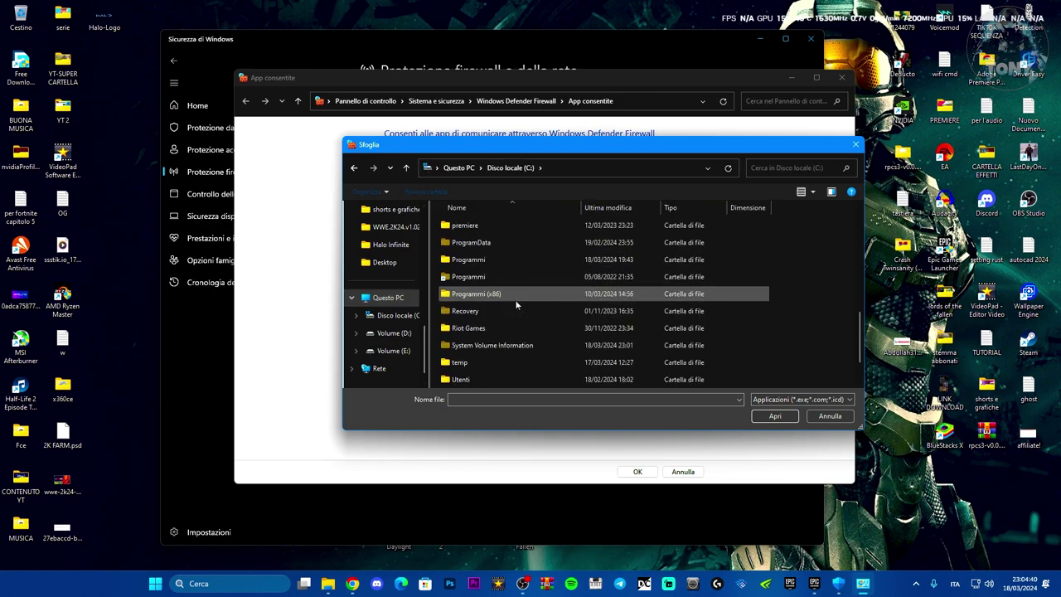
double_click(511, 295)
scroll(510, 298, "down", 5)
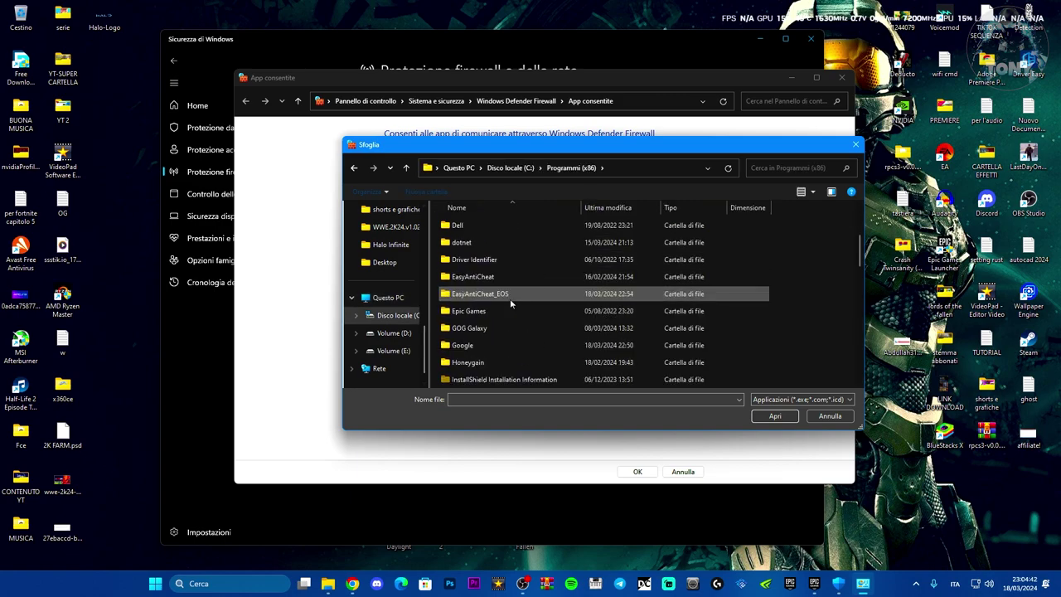
double_click(520, 294)
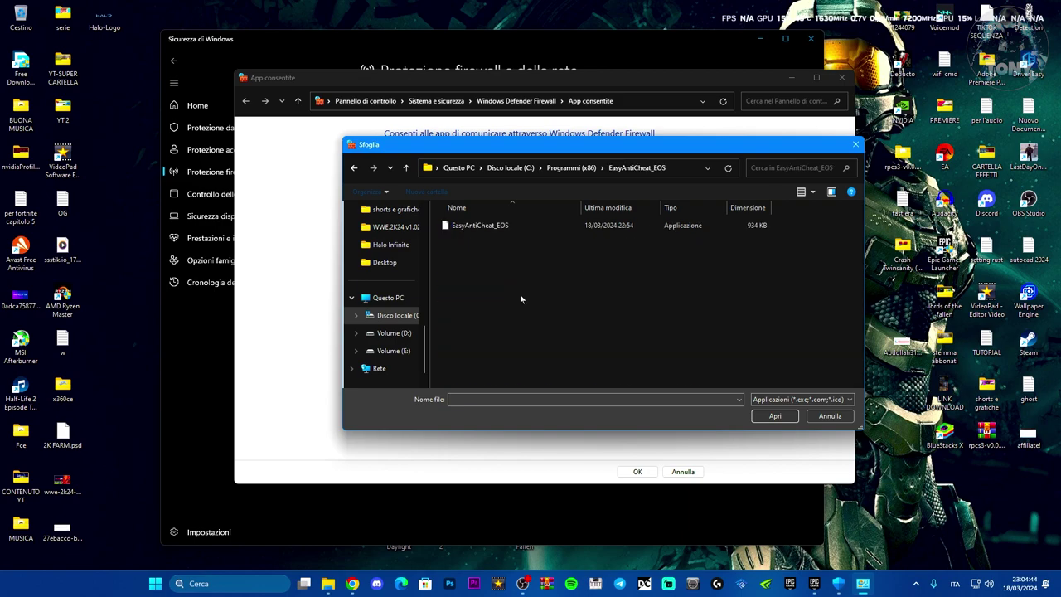
Add the EasyAntiCheat_EOS application from C:\Programmi (x86) to the allowed apps, save the list and close Windows Security
left_click(515, 226)
left_click(774, 416)
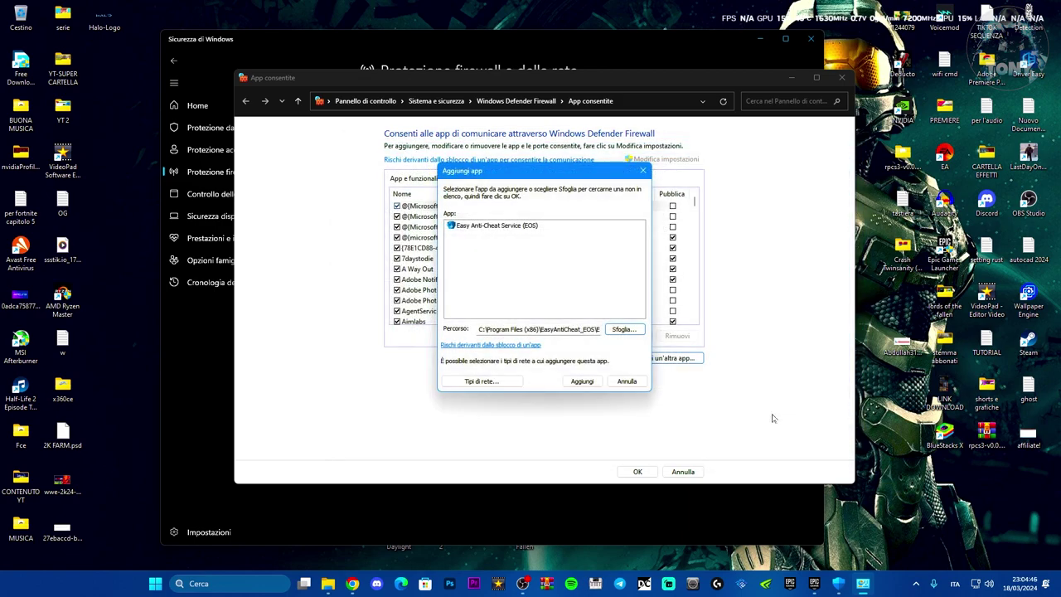
left_click(582, 381)
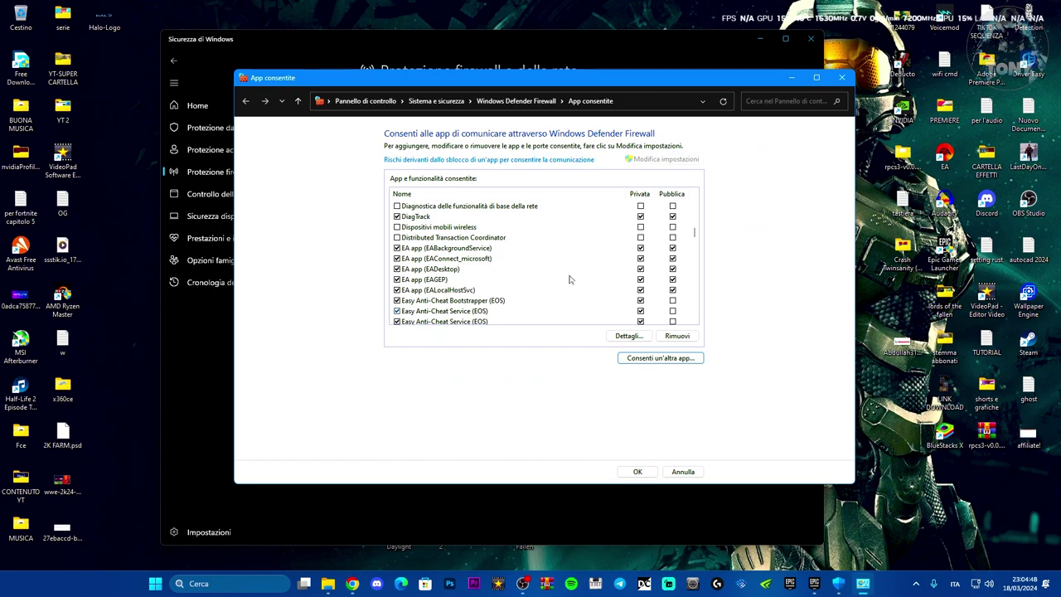
left_click(644, 473)
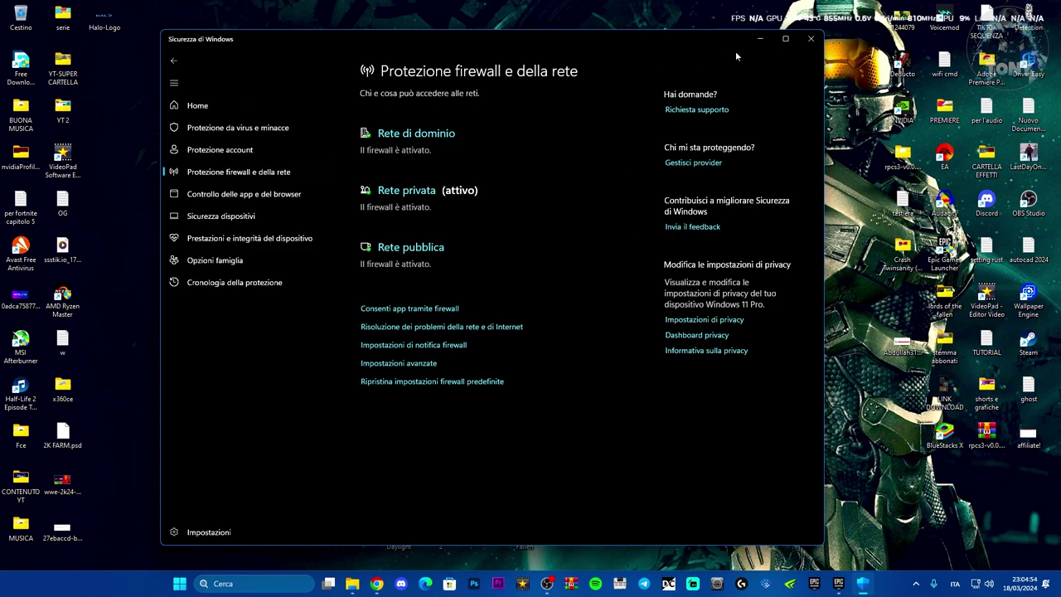
left_click(810, 39)
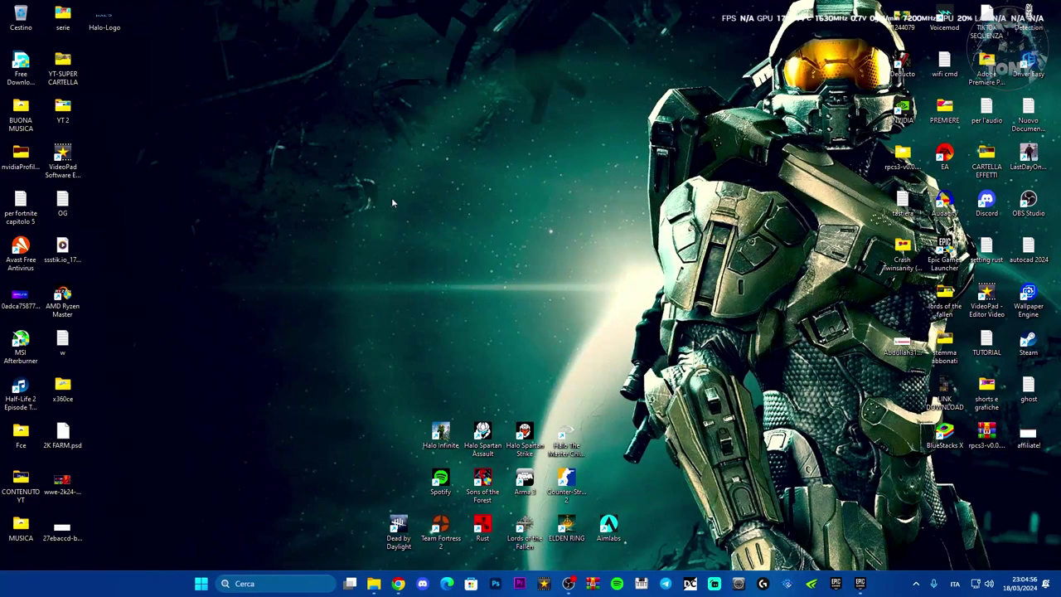